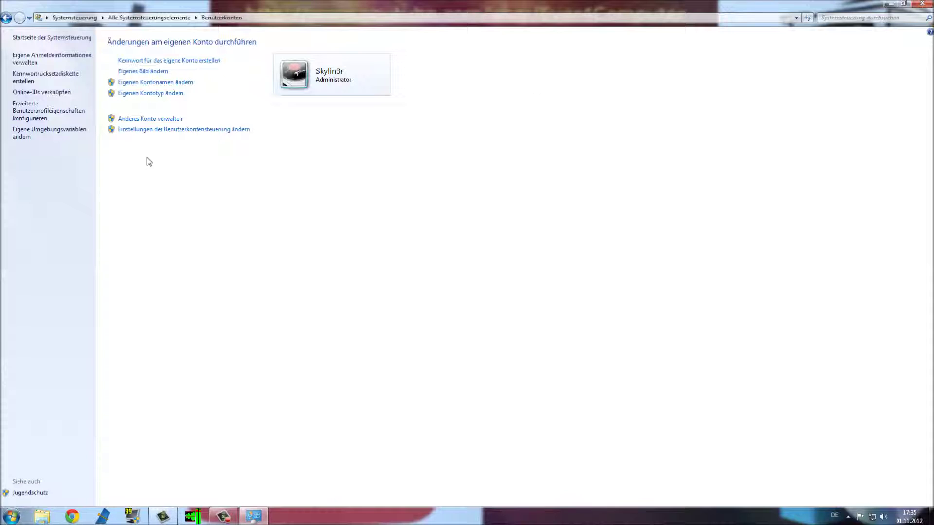
Restore the maximized user accounts window to a smaller size and open the picture selection for the own account.
double_click(294, 4)
left_click_drag(321, 170, 356, 133)
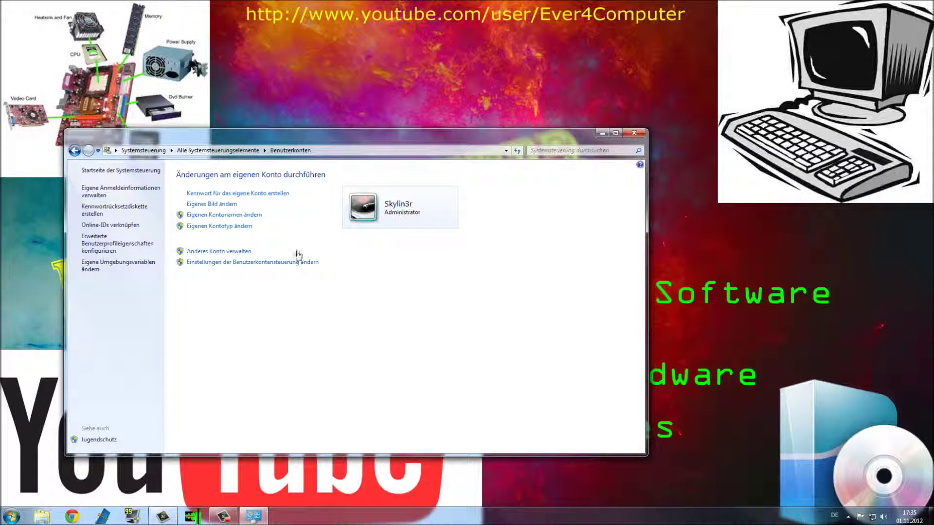
left_click(249, 197)
left_click(230, 207)
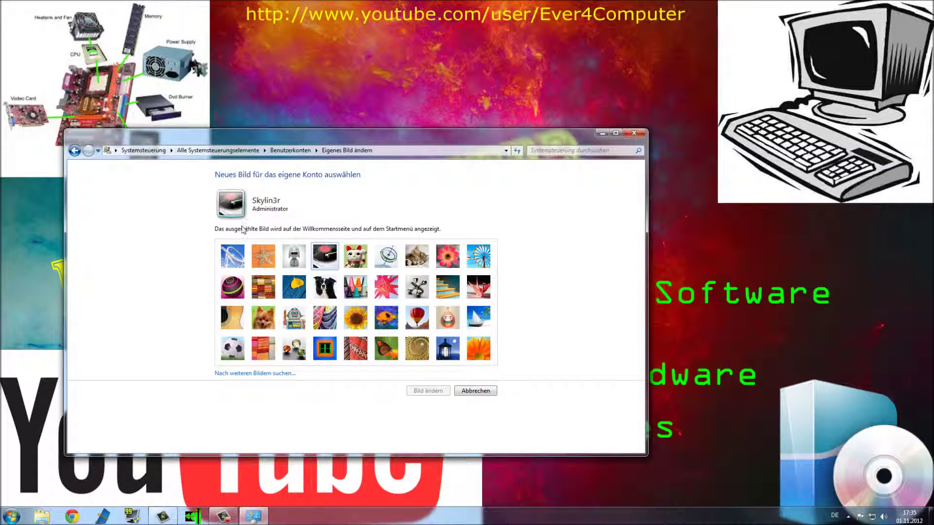
Explore choosing the orange-framed window picture and browsing for further account images, without applying any change.
left_click(319, 355)
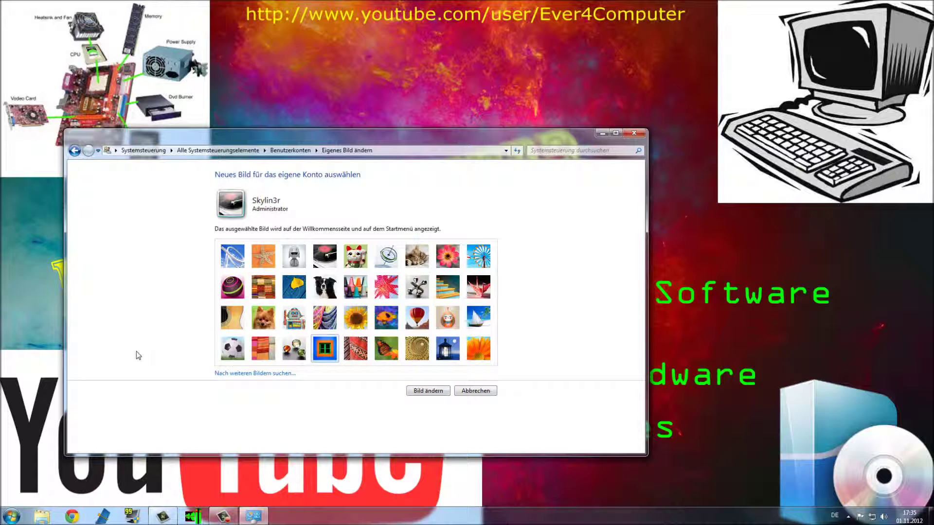
left_click(237, 375)
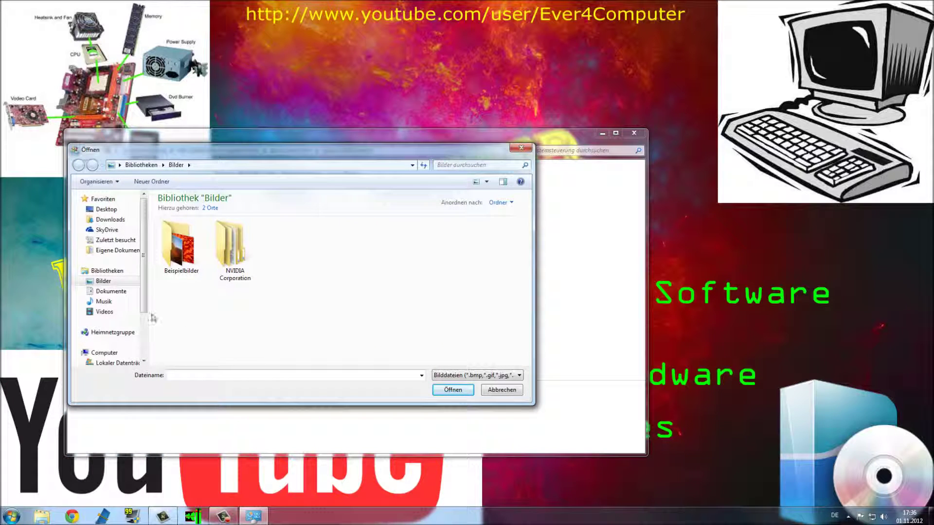
mouse_move(144, 297)
left_mouse_down()
mouse_move(144, 352)
mouse_move(145, 281)
left_mouse_up()
left_click(522, 147)
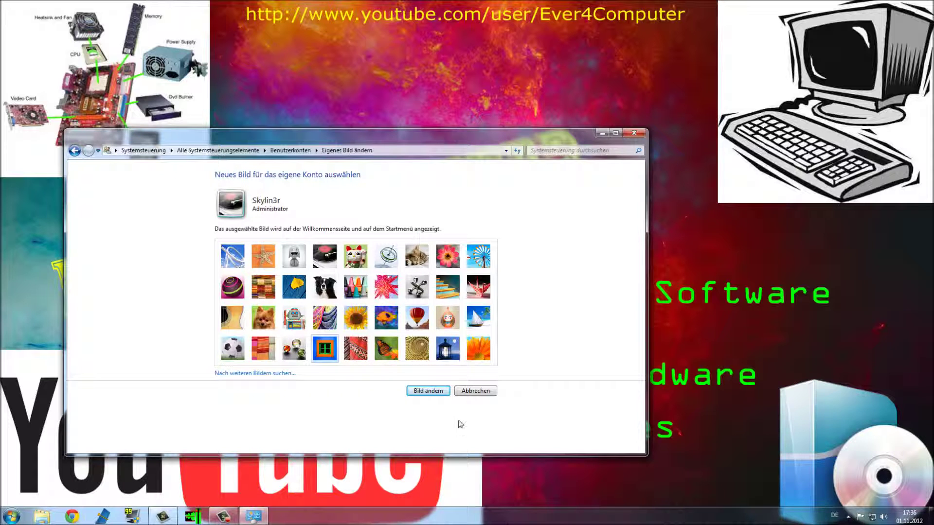
left_click(465, 391)
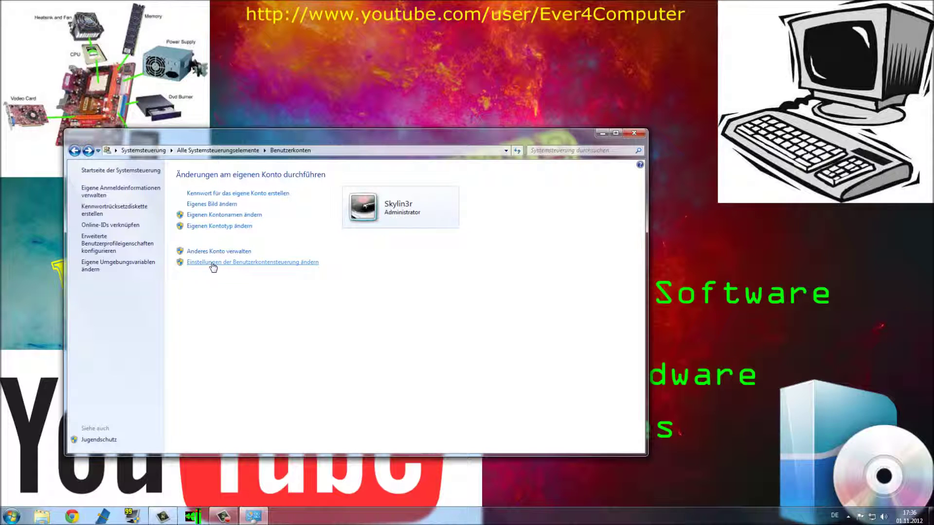
Review the account type options for the own account without changing them, and go to the management of other accounts.
left_click(237, 227)
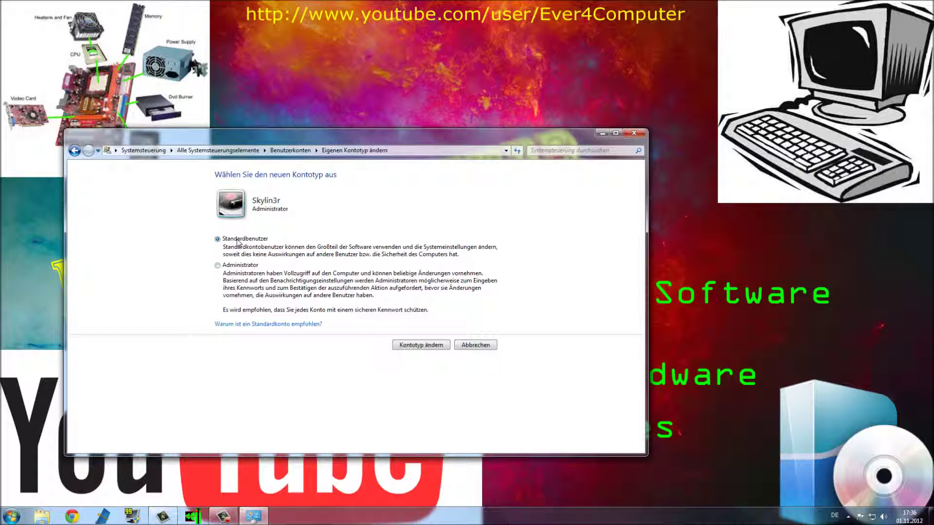
left_click(472, 345)
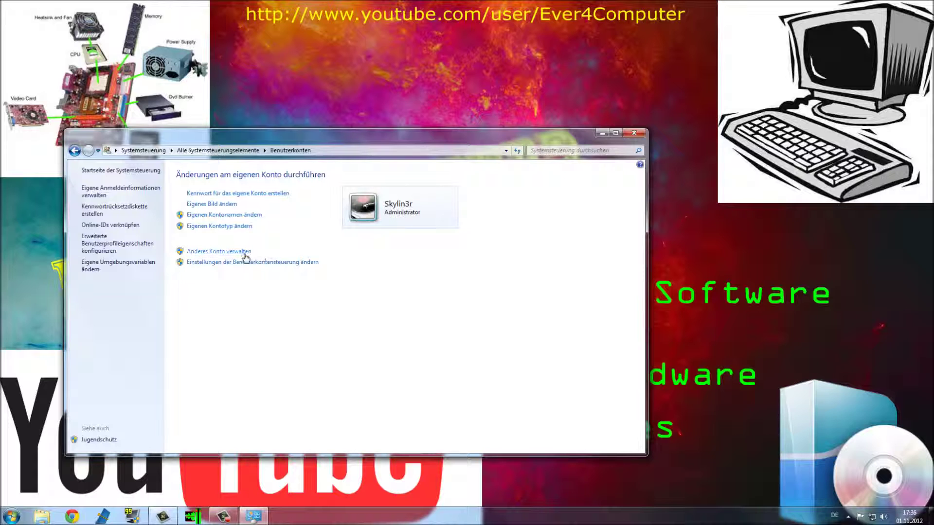
left_click(229, 251)
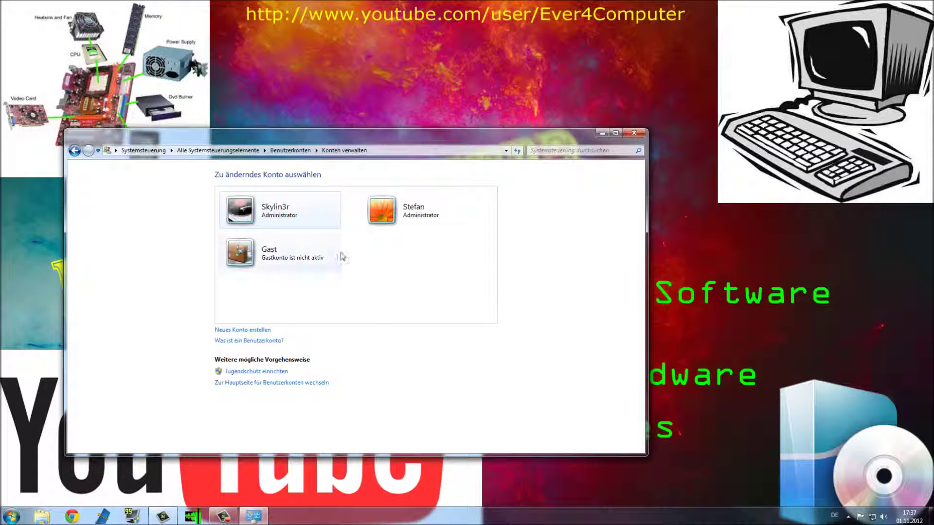
Review the information about switching on the guest account (Gast) and leave without activating it.
left_click(307, 264)
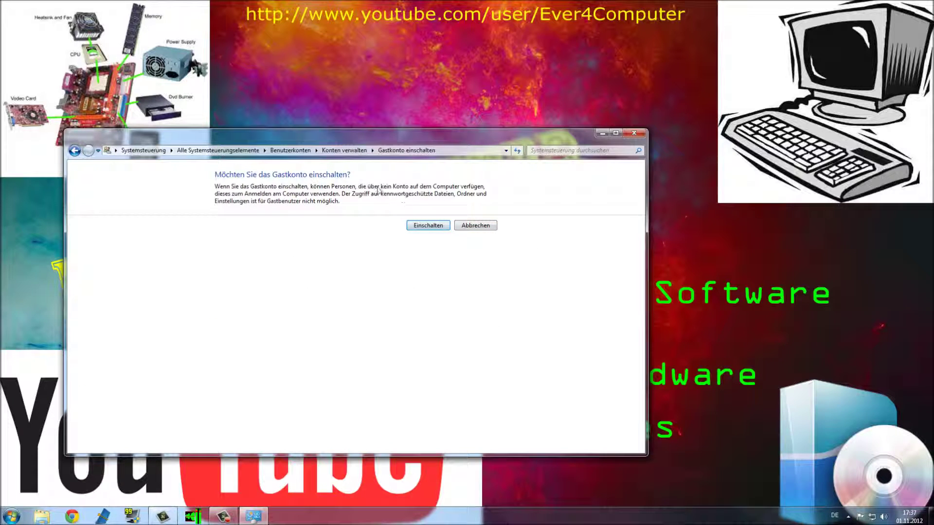
left_click(479, 228)
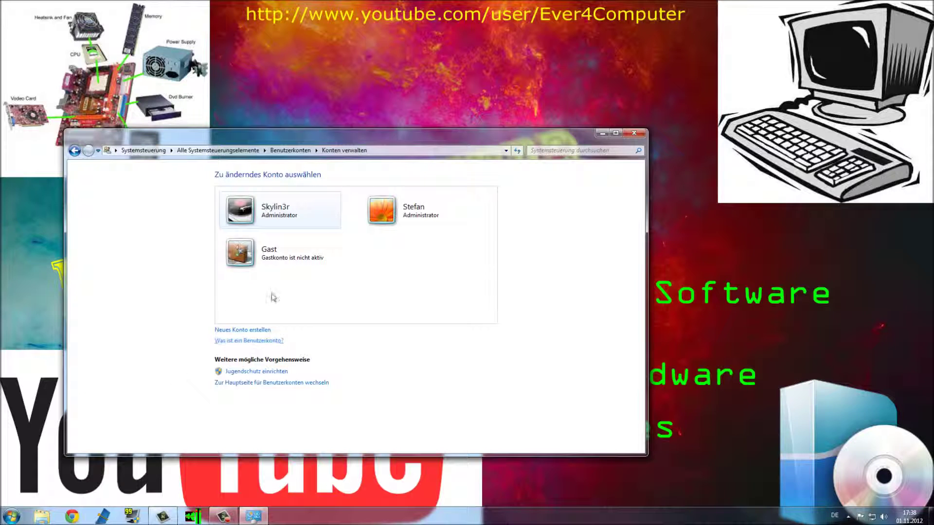
left_click(262, 269)
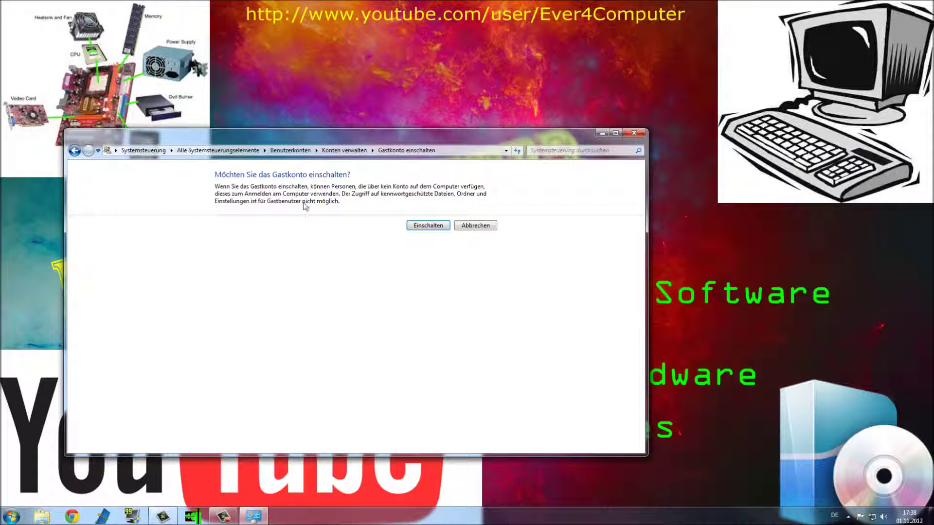
left_click(469, 229)
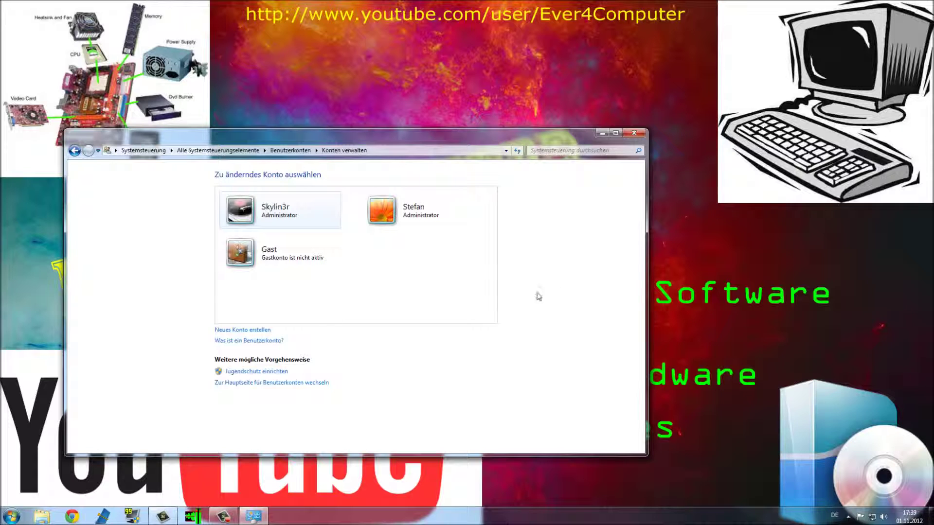
Start creating a new account and enter Ever4Computer as its name.
left_click(266, 332)
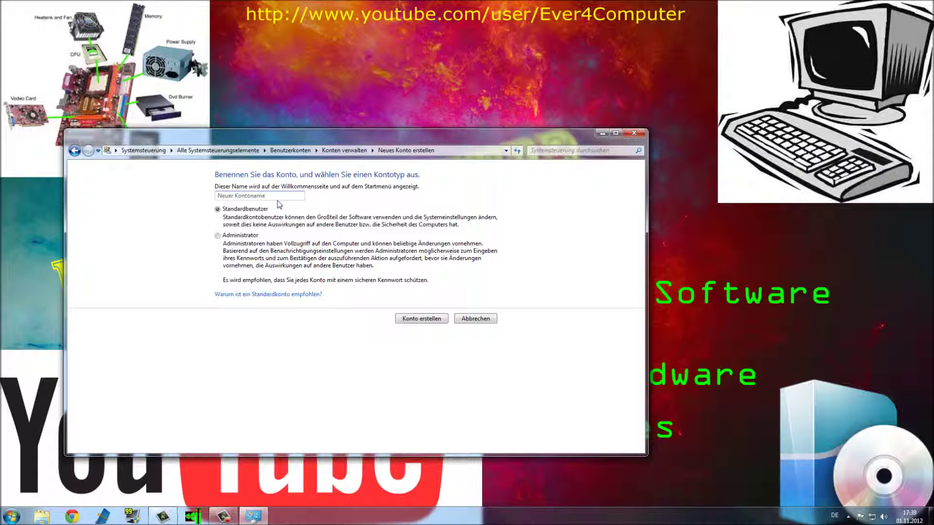
type("Ever4Computer")
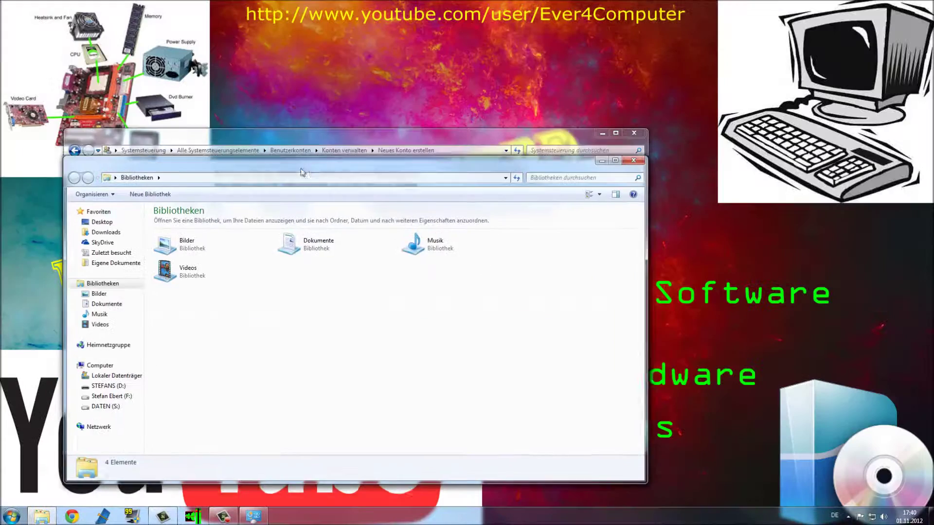
In Windows Explorer, create a new folder with the default name on drive C: and delete it again.
left_click(184, 364)
double_click(293, 244)
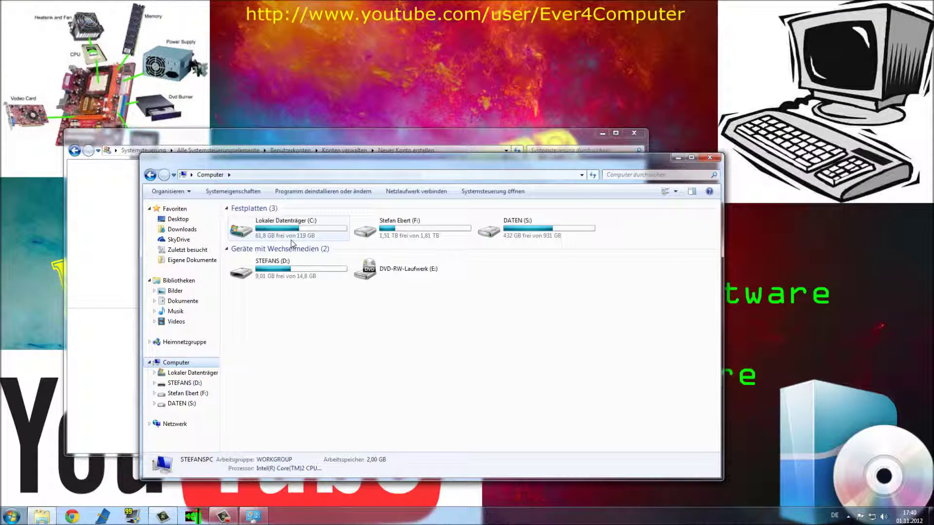
right_click(310, 390)
mouse_move(331, 481)
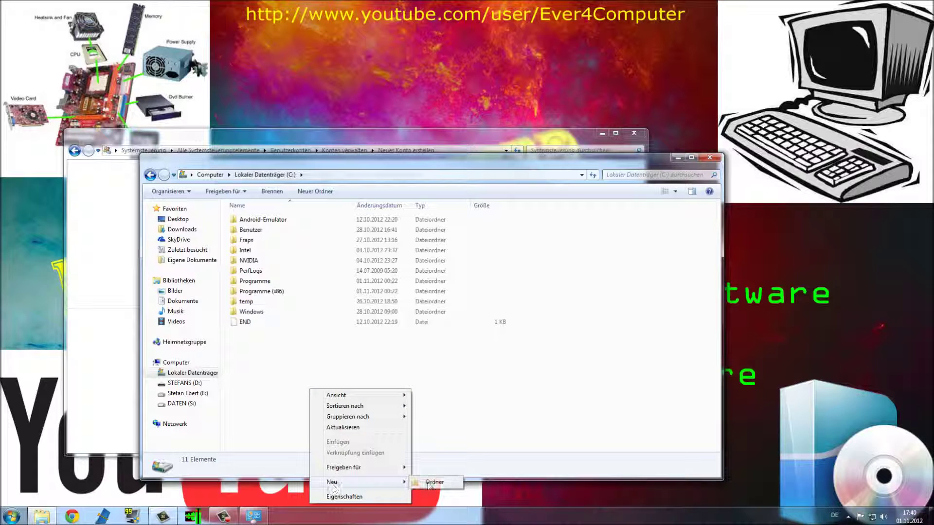
left_click(429, 482)
key("Return")
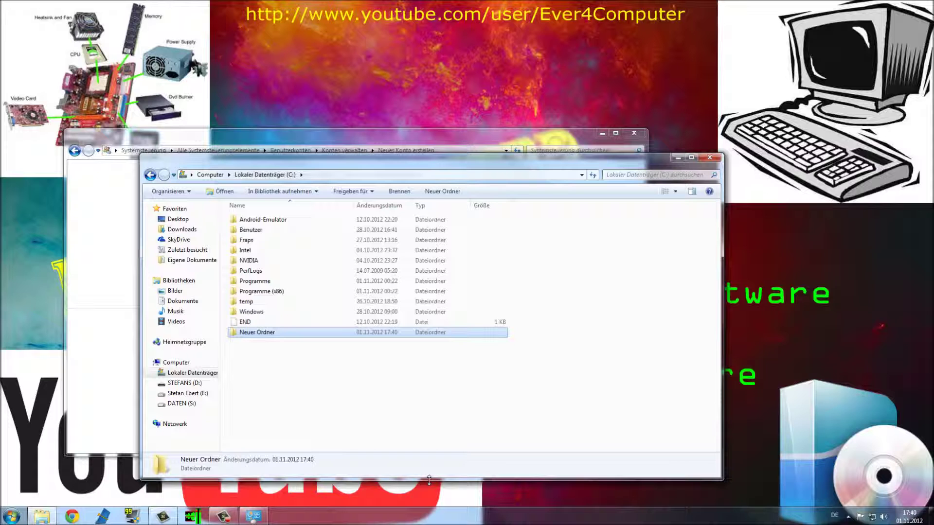
key("Delete")
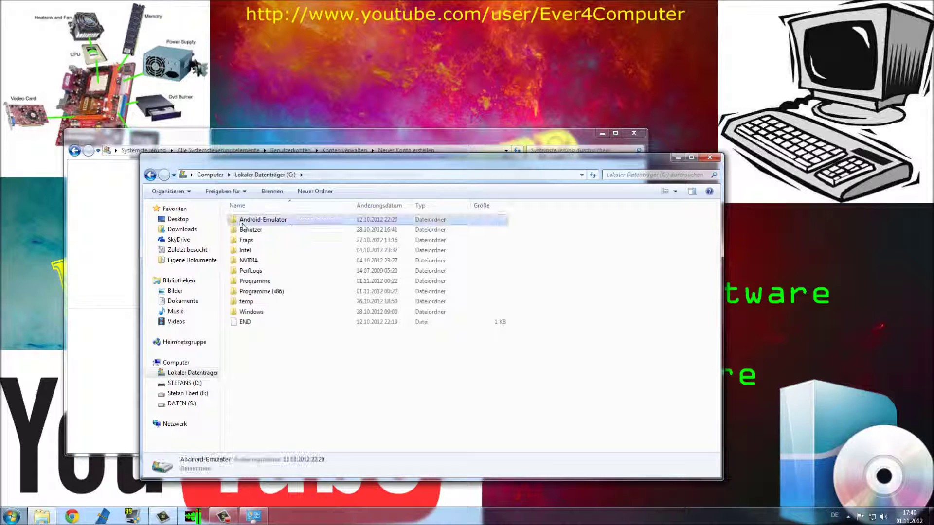
Delete the Android-Emulator folder from drive C: and close the Explorer window.
key("Down")
key("Delete")
key("Return")
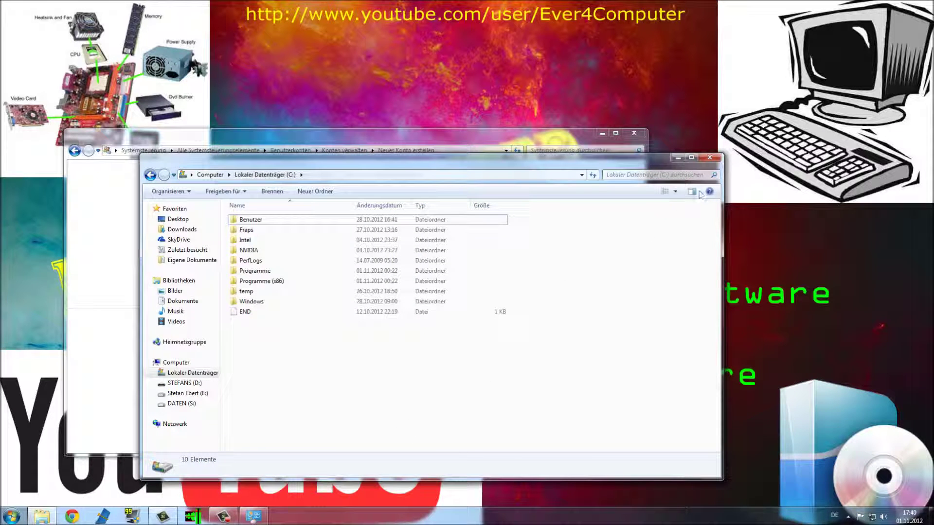
left_click(710, 158)
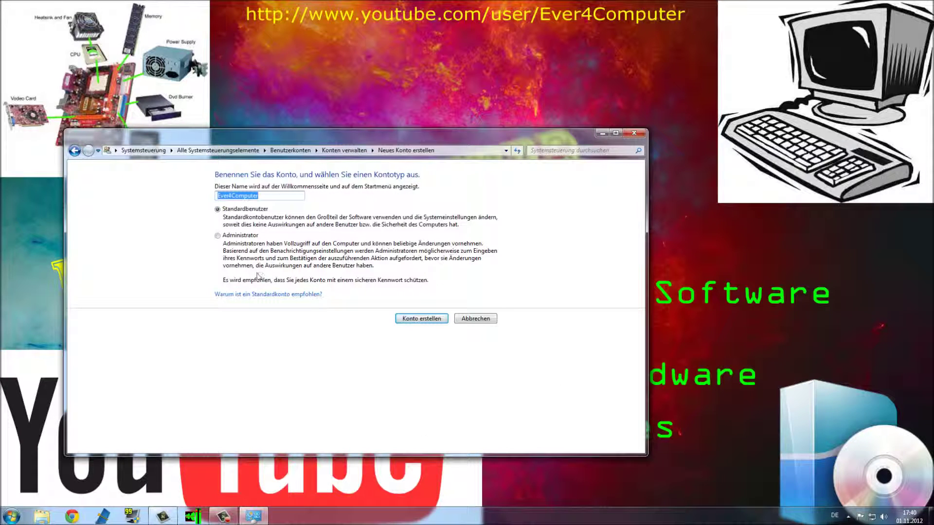
Try the Administrator and Standardbenutzer types for the new account, then cancel its creation.
left_click(245, 236)
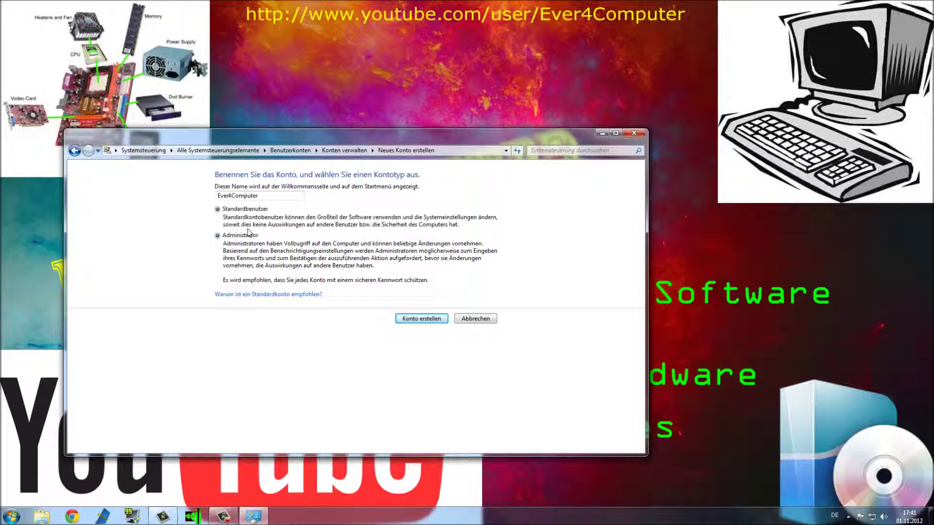
left_click(218, 209)
left_click(218, 236)
left_click(478, 320)
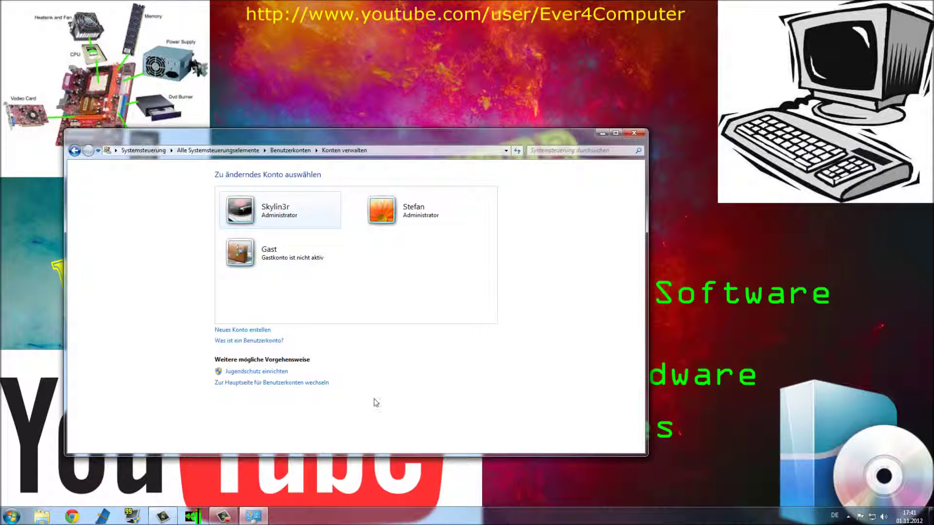
Create a new account named Ever4Computer with the Standardbenutzer account type.
left_click(248, 330)
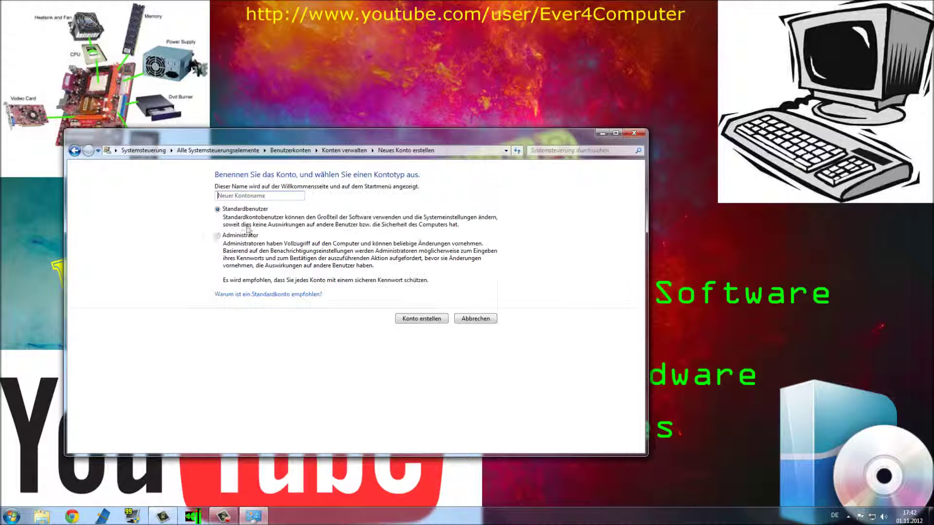
type("Ever4Computer")
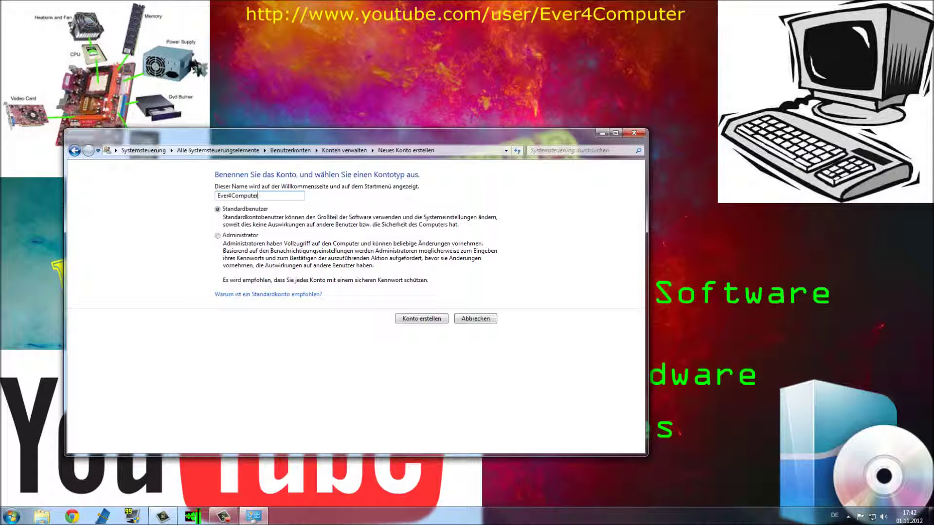
left_click(430, 320)
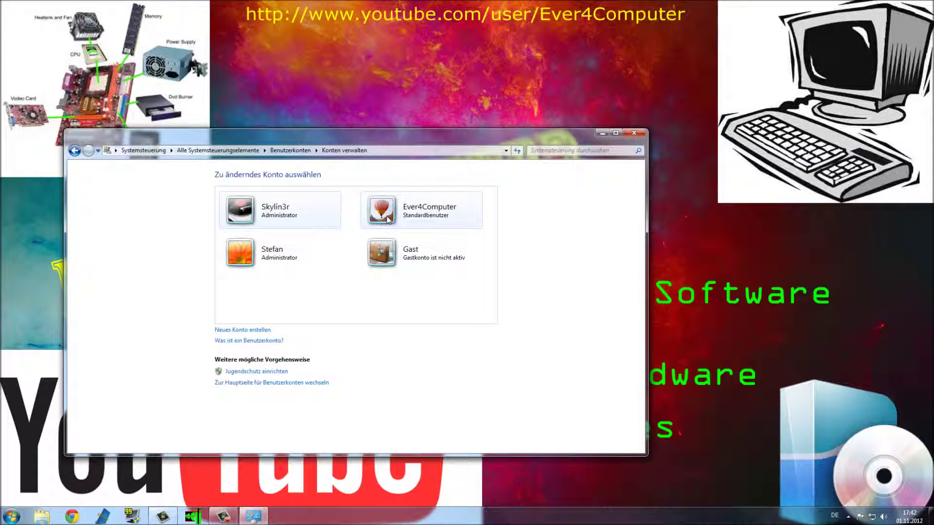
Open the Jugendschutz user controls for the Ever4Computer account, declining to set passwords for the administrator accounts.
left_click(437, 210)
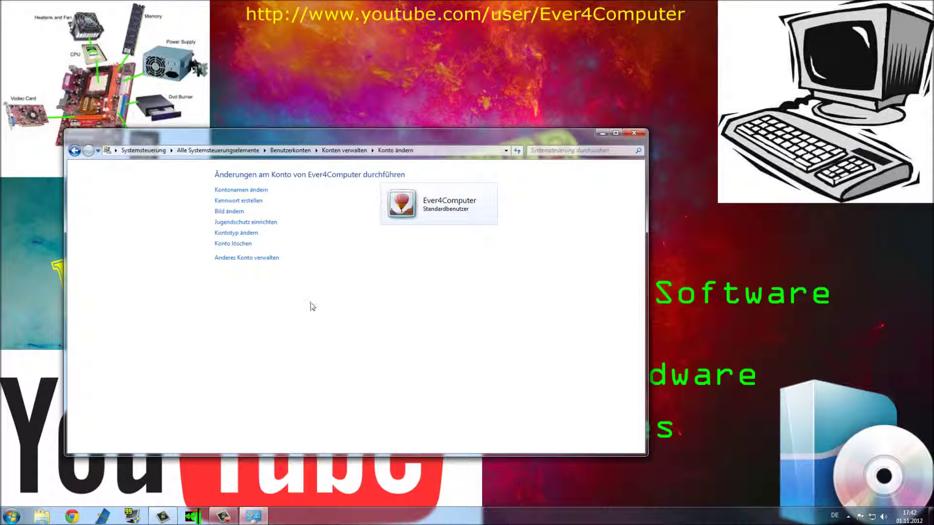
left_click(256, 223)
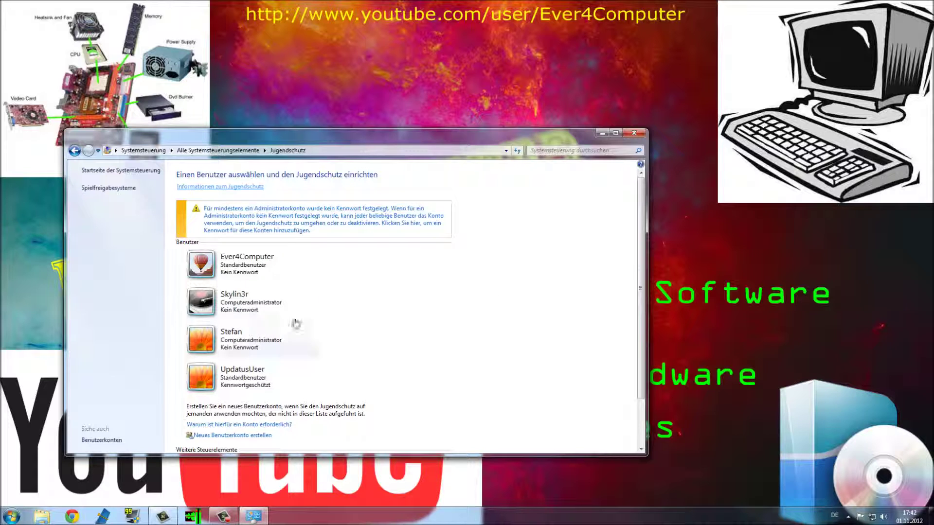
left_click(274, 309)
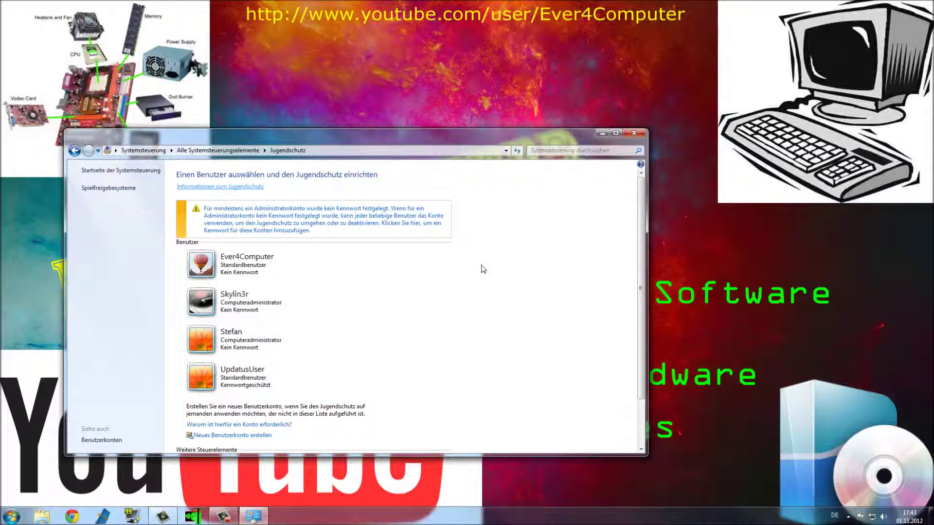
left_click(253, 273)
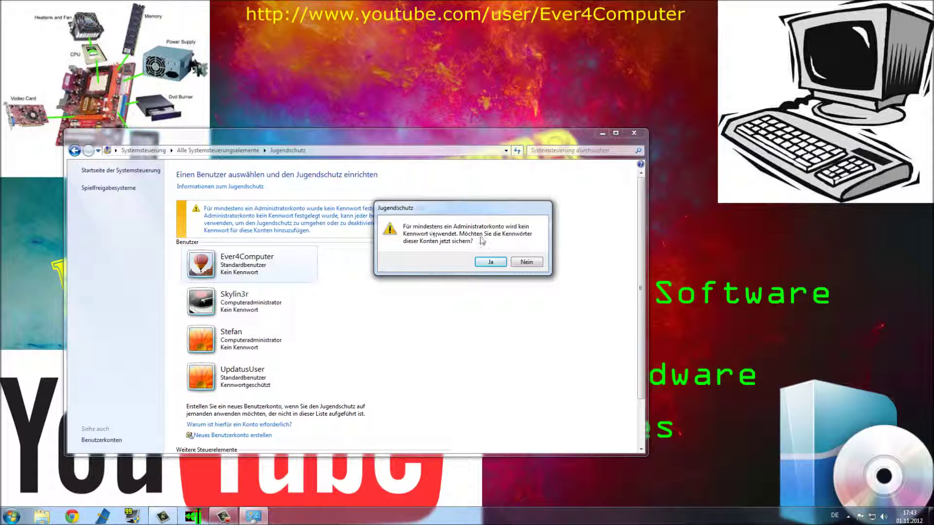
left_click(527, 262)
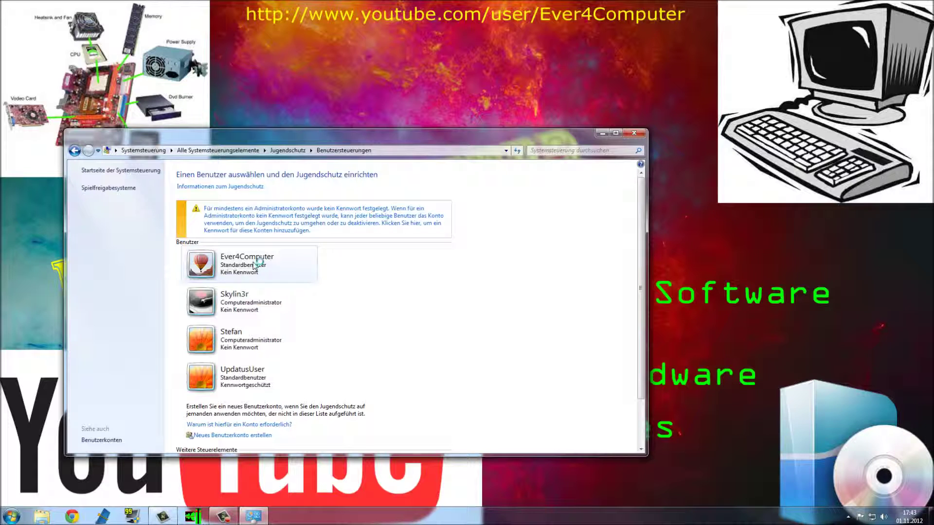
left_click(226, 263)
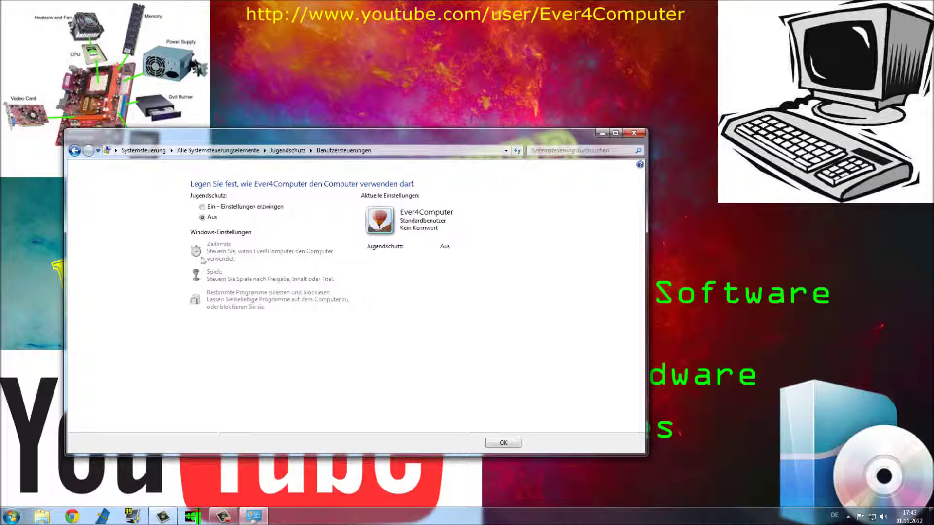
Set Jugendschutz for Ever4Computer to "Ein – Einstellungen erzwingen".
left_click(202, 207)
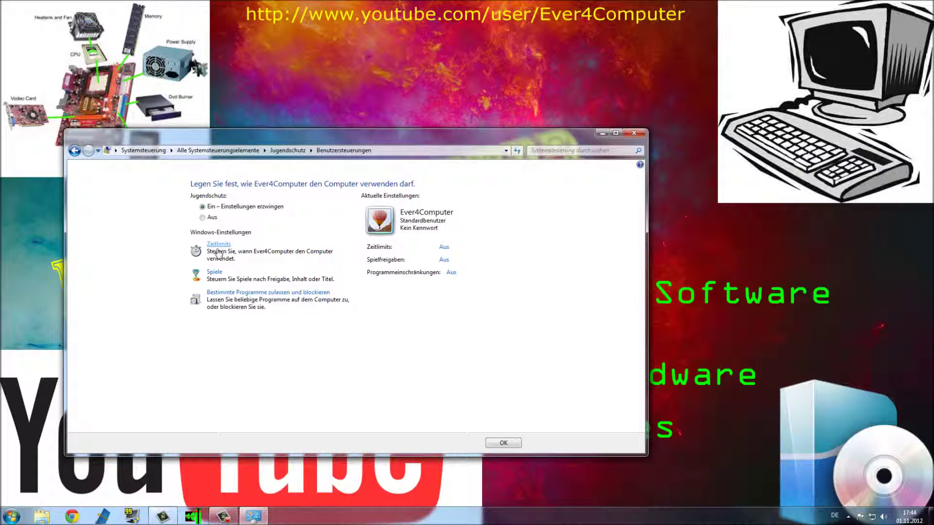
left_click(202, 218)
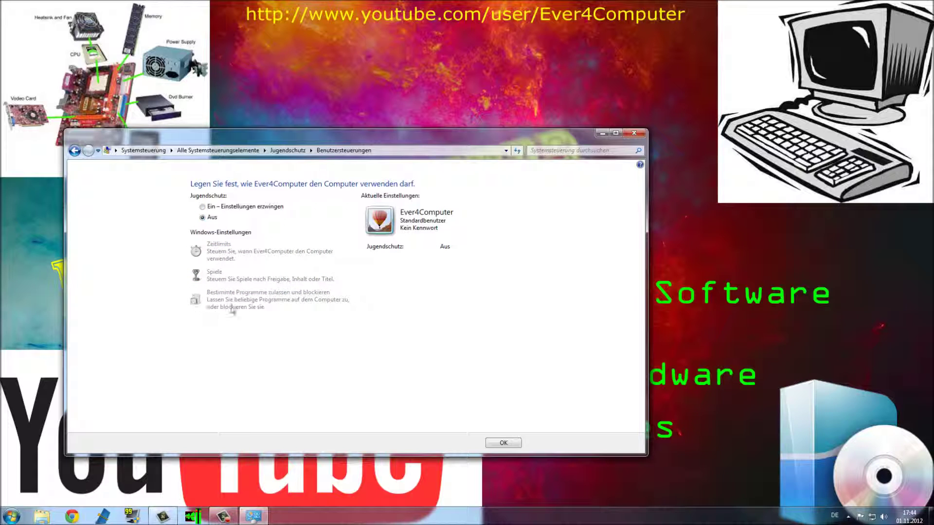
left_click(202, 207)
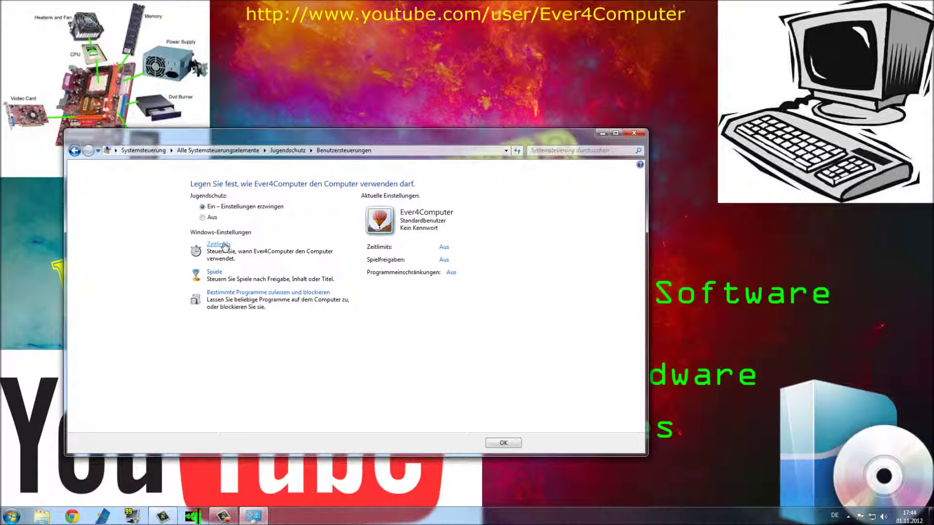
Try Zeitlimits for Ever4Computer that block all hours except 15 to 22 from Montag to Freitag, then discard them.
left_click(223, 245)
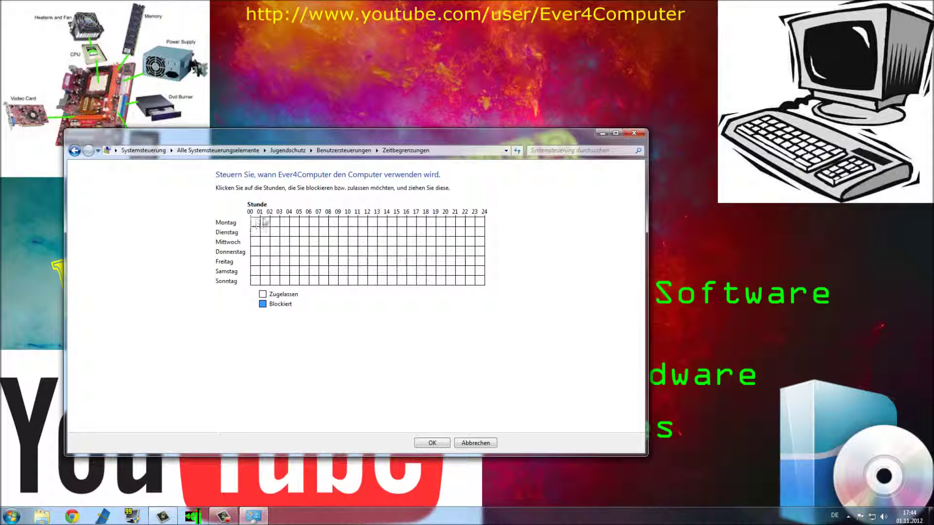
left_click_drag(256, 223, 484, 235)
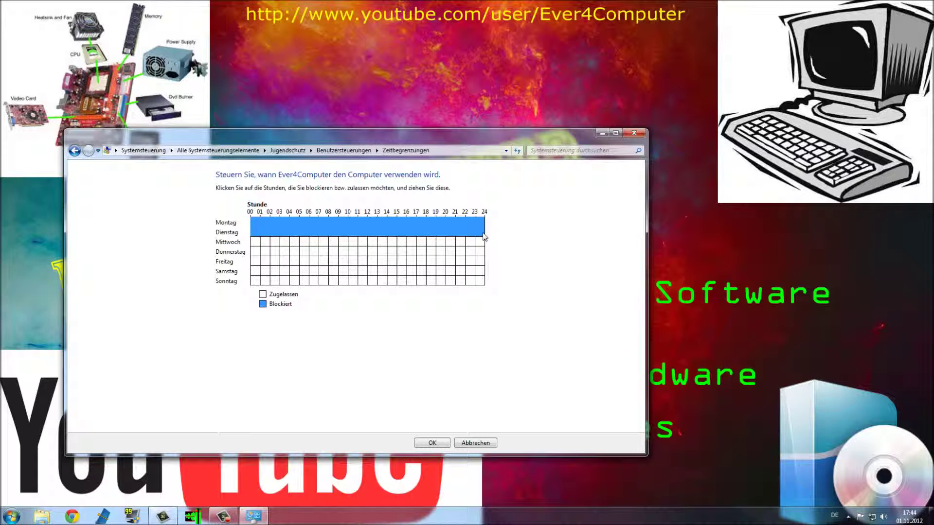
left_click_drag(484, 239, 485, 243)
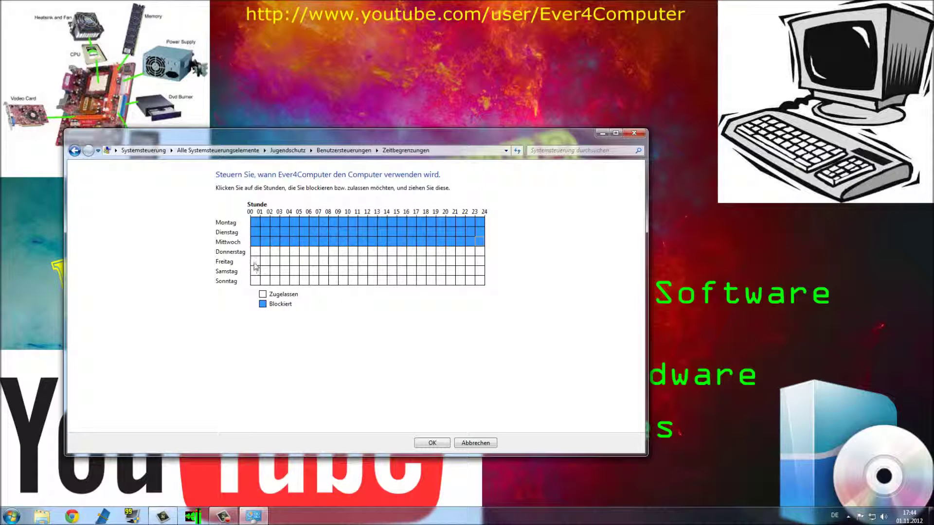
left_click_drag(254, 262, 258, 221)
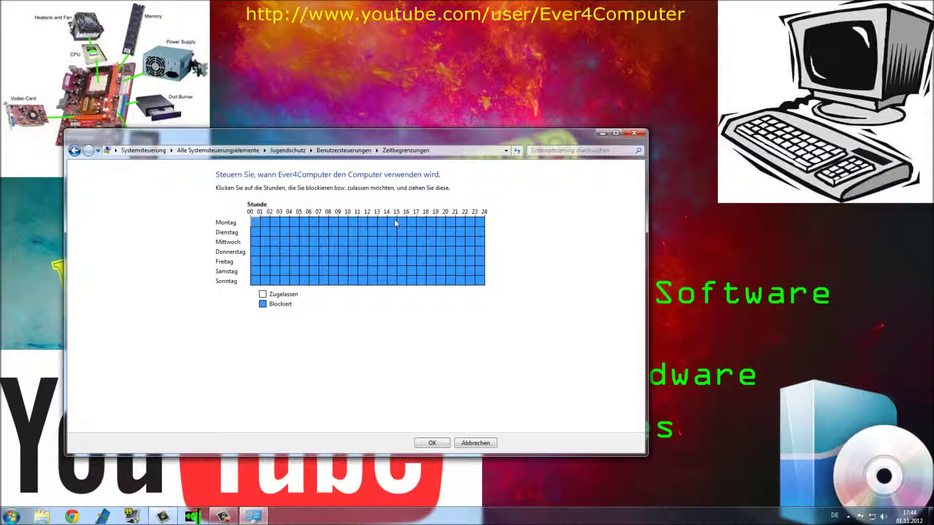
left_click_drag(396, 223, 465, 257)
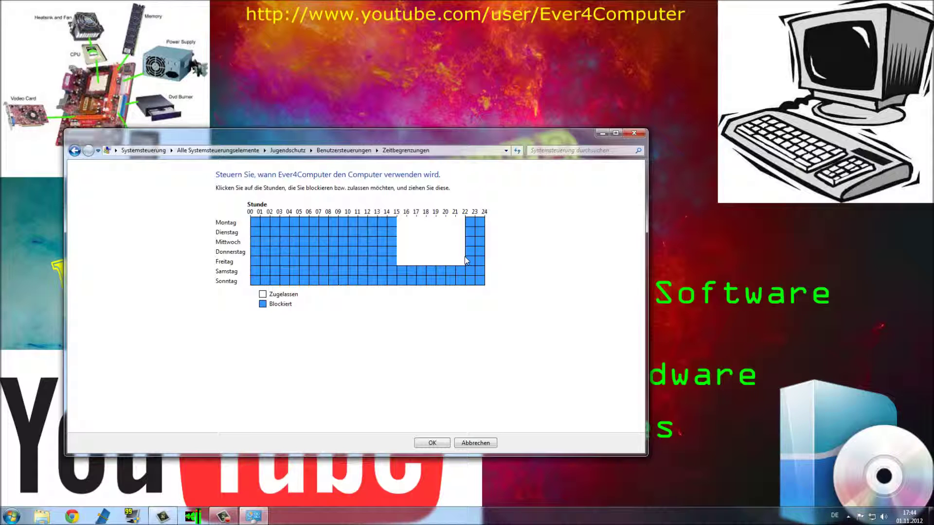
left_click_drag(464, 256, 465, 256)
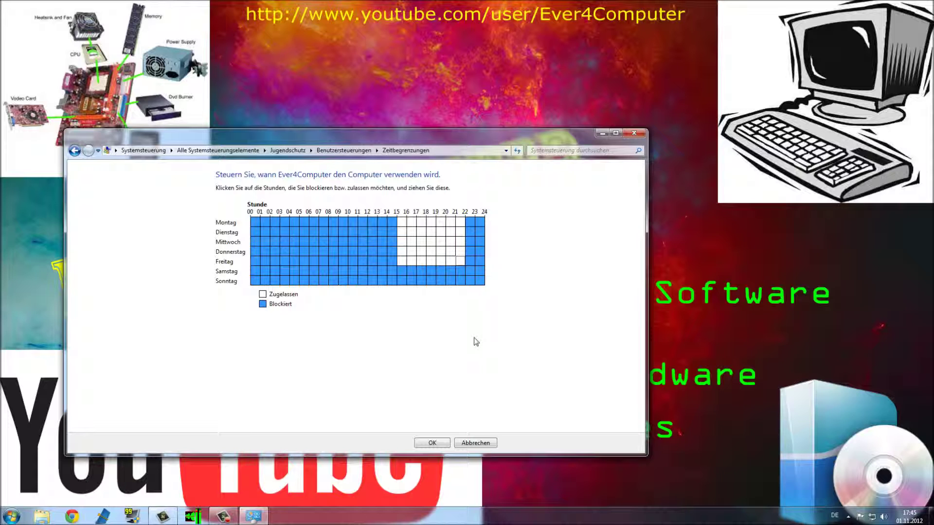
left_click(483, 444)
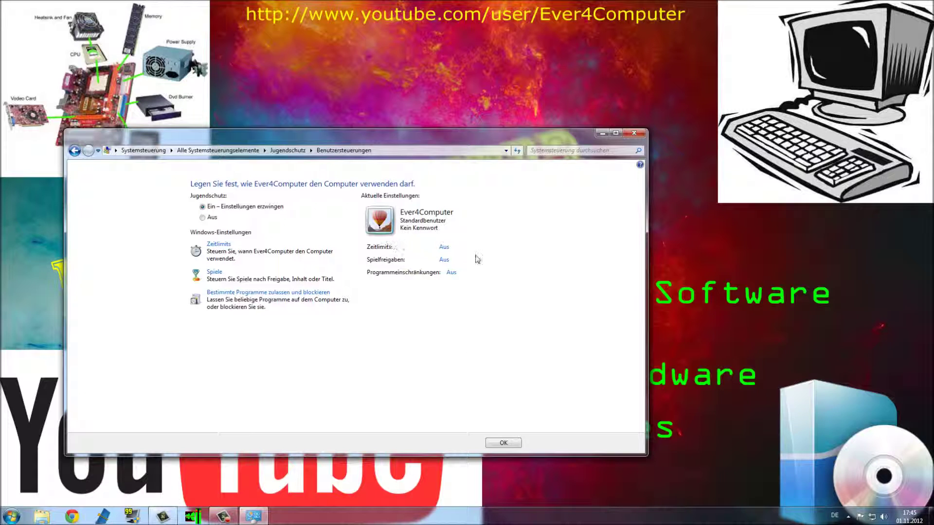
Try the game rating "Freigegeben ab 6 Jahren" for Ever4Computer, then restore "Keine Jugendfreigabe" and accept the game ratings.
left_click(214, 273)
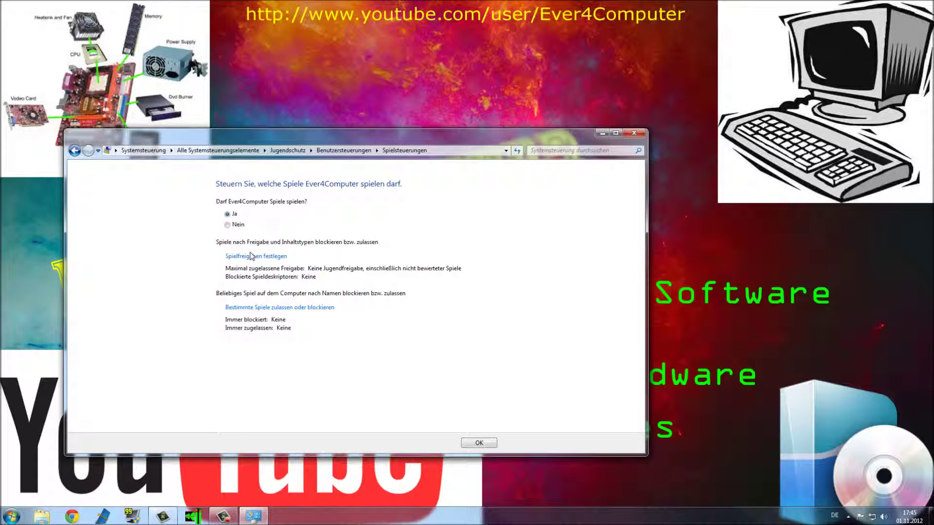
scroll(251, 258, "down", 2)
scroll(257, 273, "up", 2)
scroll(348, 261, "down", 2)
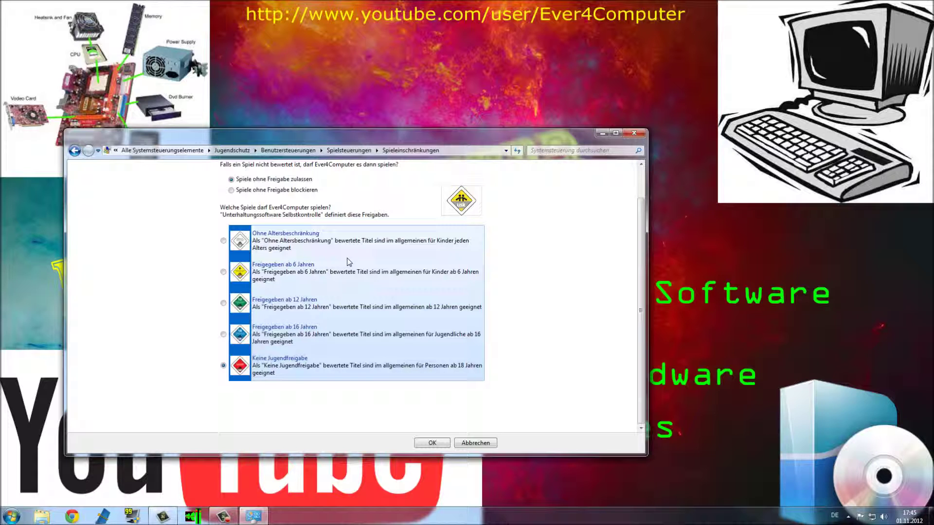
scroll(182, 332, "up", 2)
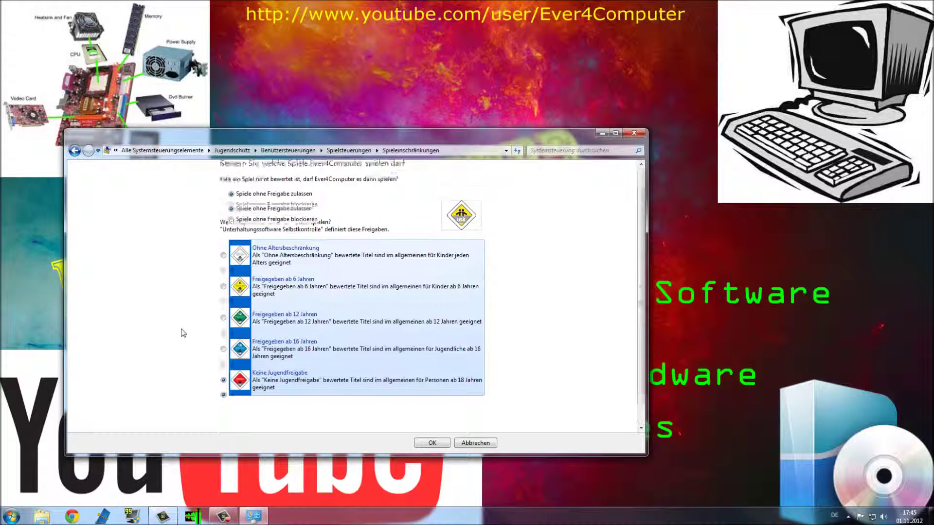
scroll(183, 330, "down", 2)
scroll(181, 324, "up", 2)
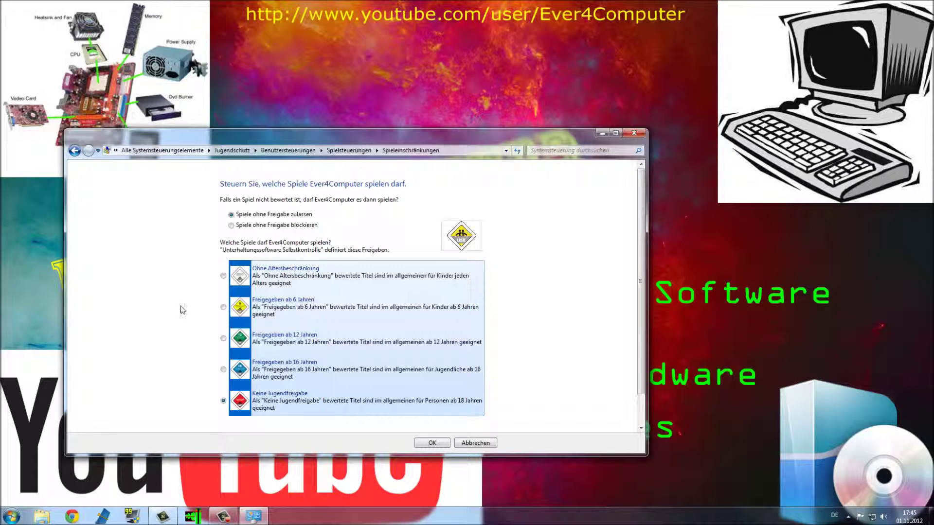
left_click(222, 307)
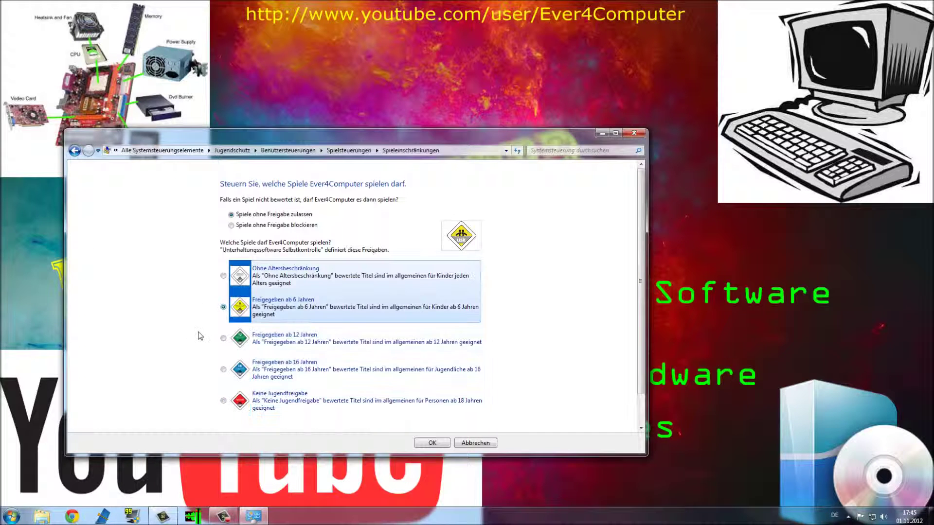
scroll(140, 318, "down", 1)
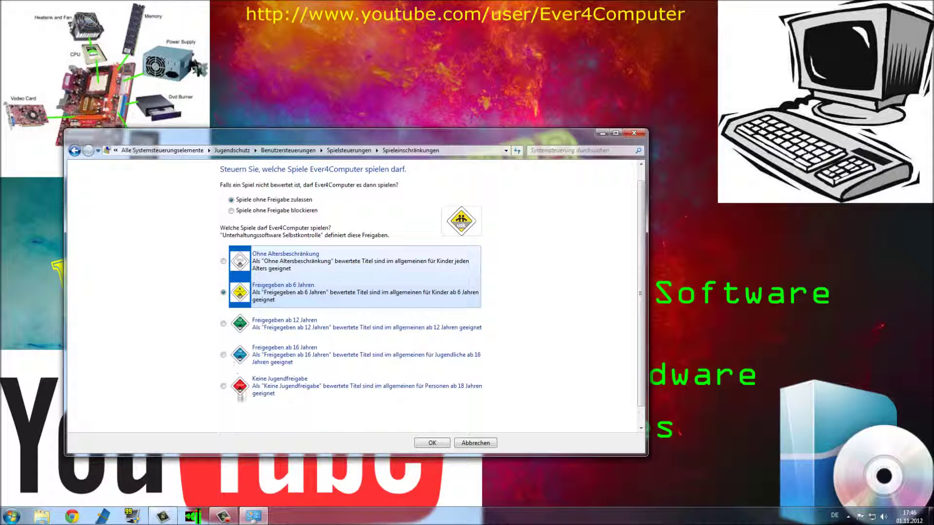
left_click(223, 386)
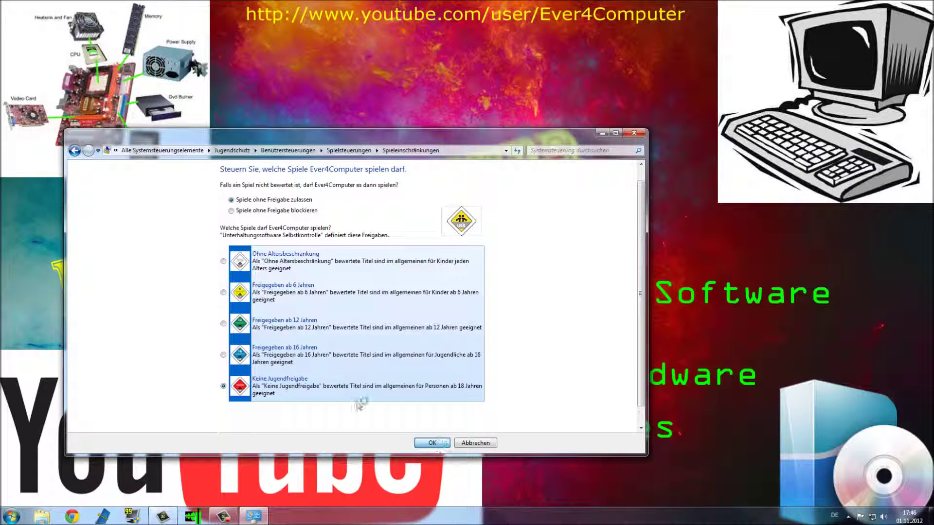
key("Return")
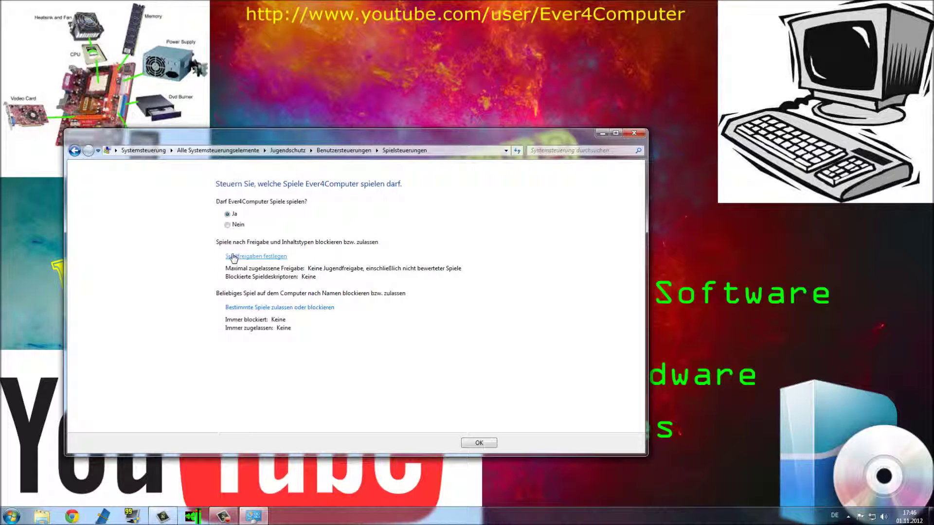
Try blocking Minesweeper and always allowing Need for Speed Underground 2 in the specific-games list for Ever4Computer, then discard the changes.
left_click(320, 308)
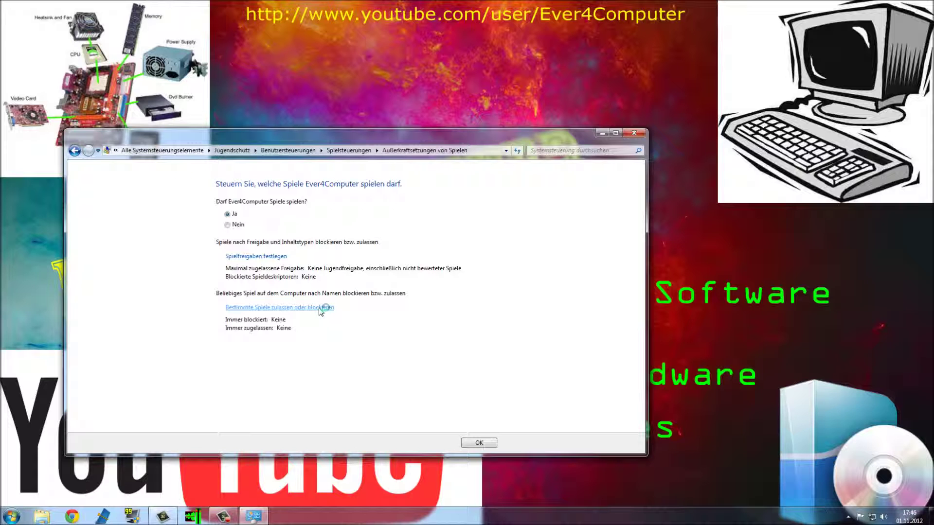
scroll(350, 316, "down", 1)
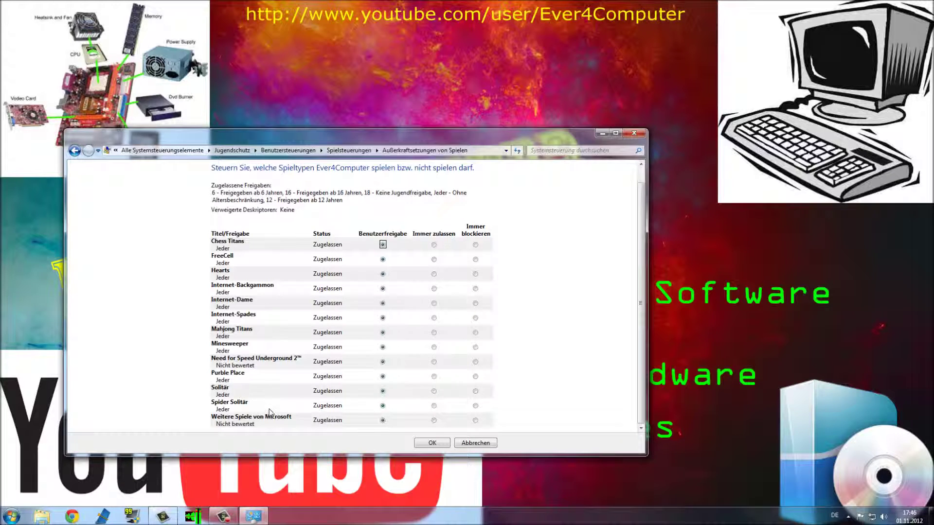
scroll(269, 411, "up", 1)
scroll(269, 412, "down", 1)
scroll(277, 283, "up", 1)
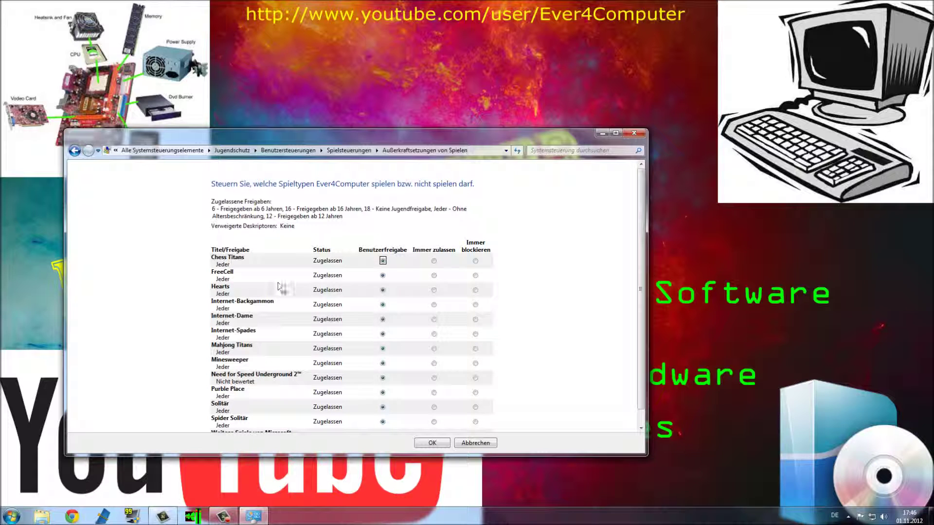
left_click_drag(529, 130, 530, 70)
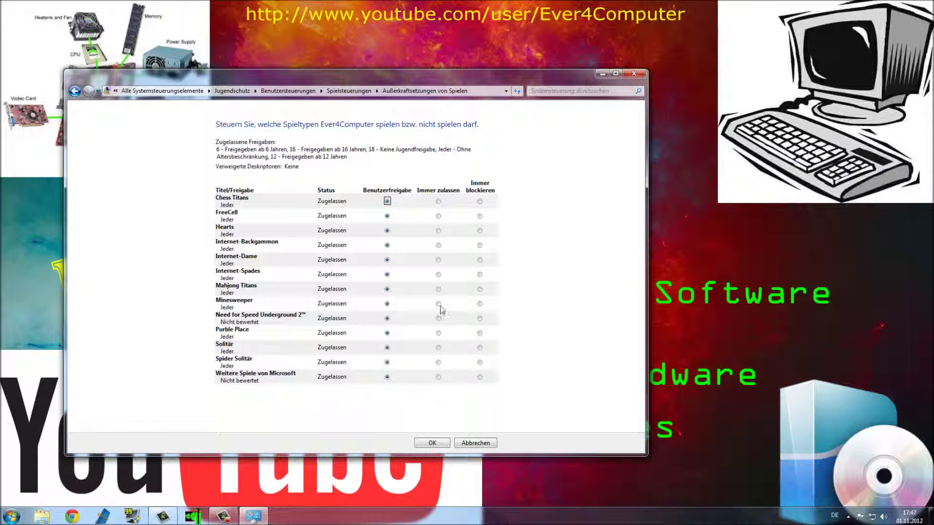
left_click(480, 303)
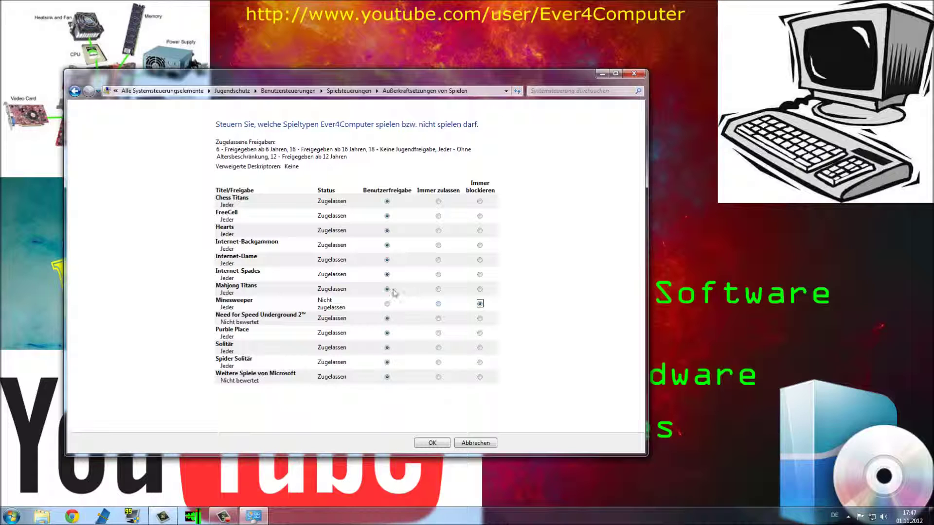
left_click(386, 304)
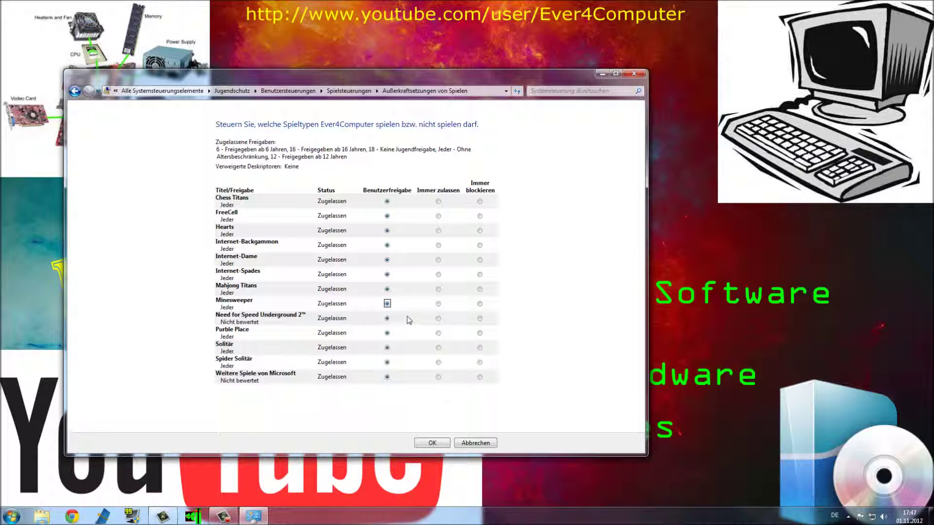
left_click(438, 319)
left_click(468, 442)
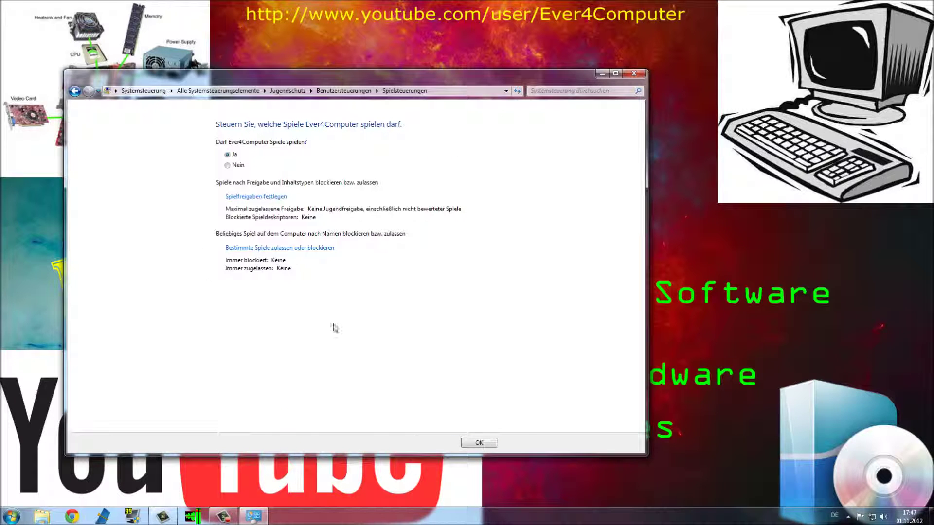
Return to the Ever4Computer Benutzersteuerungen and limit the account to permitted programs only ("darf nur die zugelassenen Programme verwenden").
left_click(74, 92)
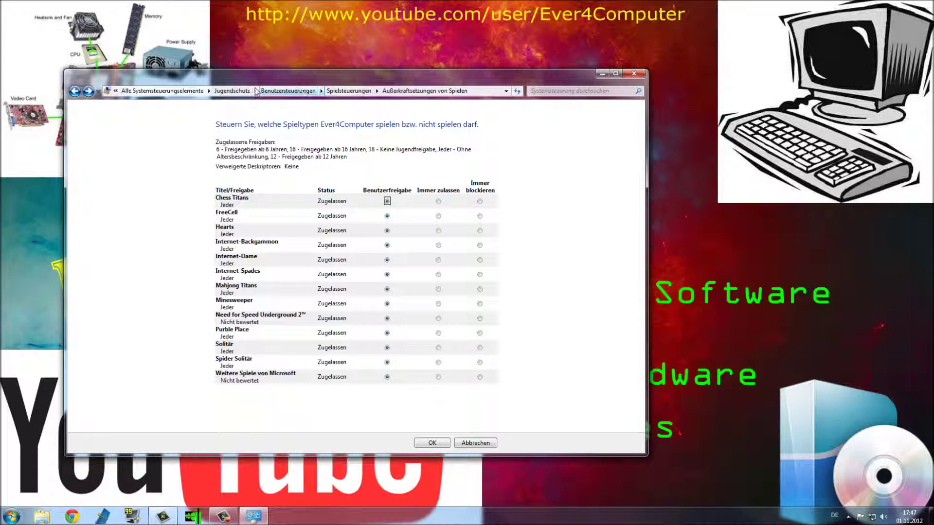
left_click(74, 92)
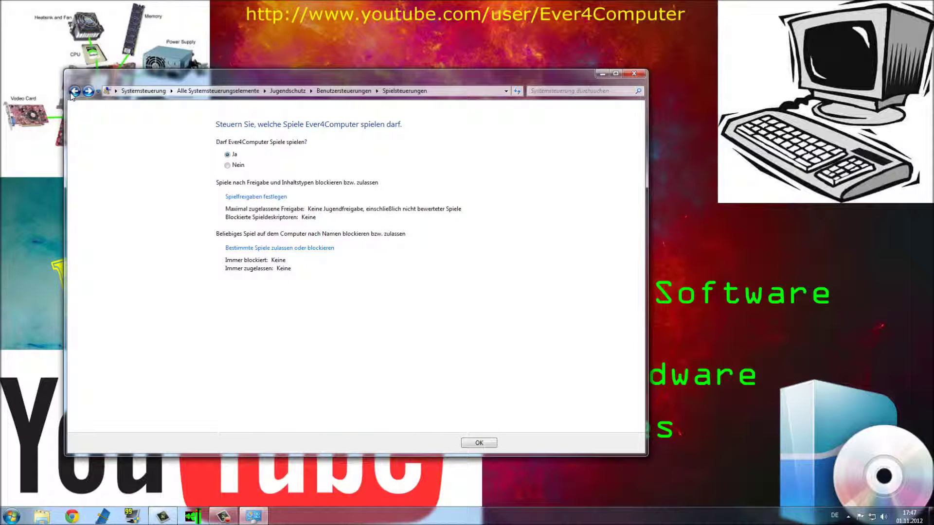
left_click(74, 92)
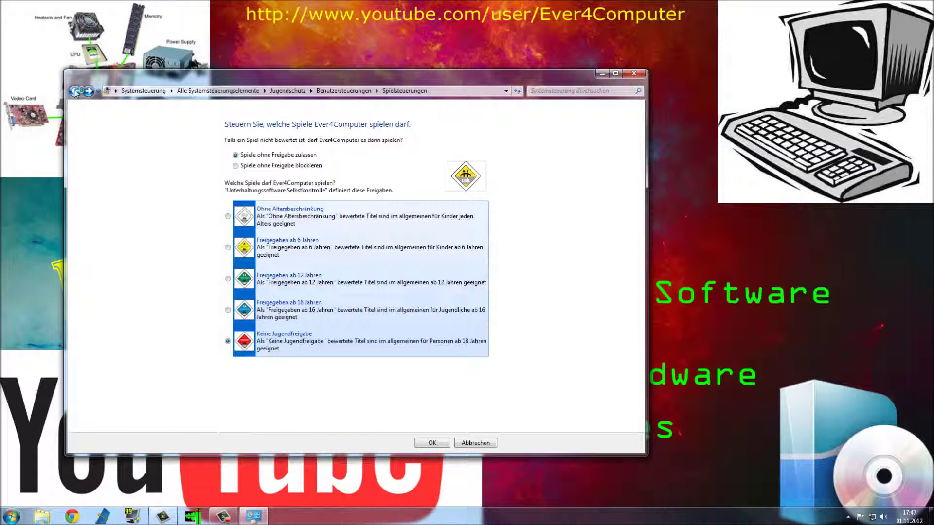
left_click(74, 92)
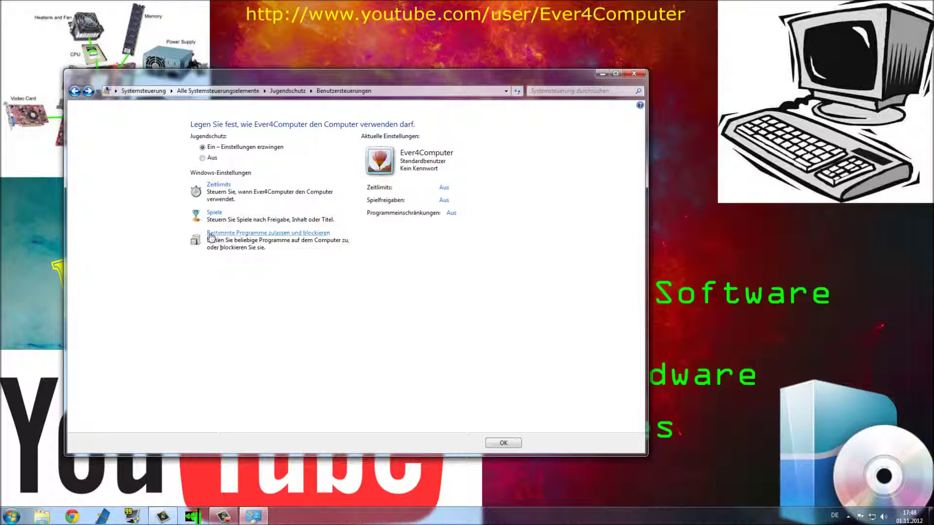
left_click(312, 234)
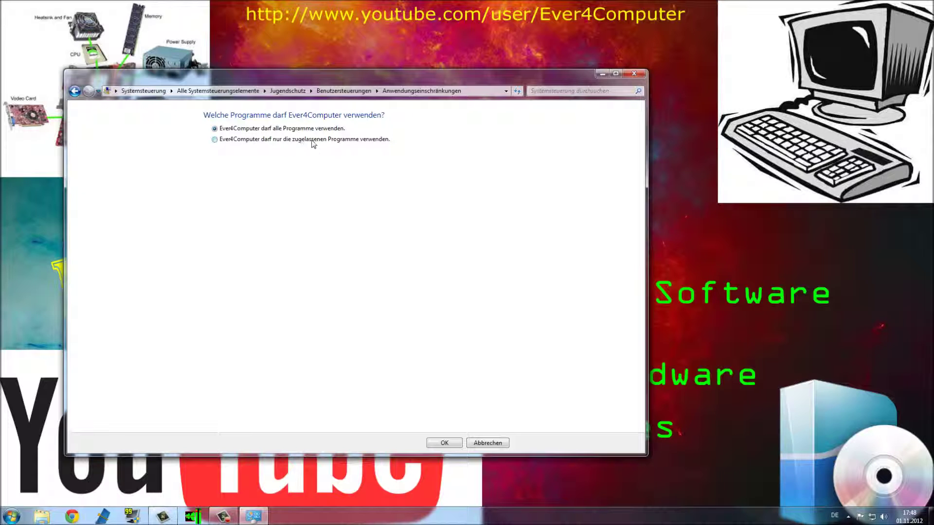
left_click(356, 143)
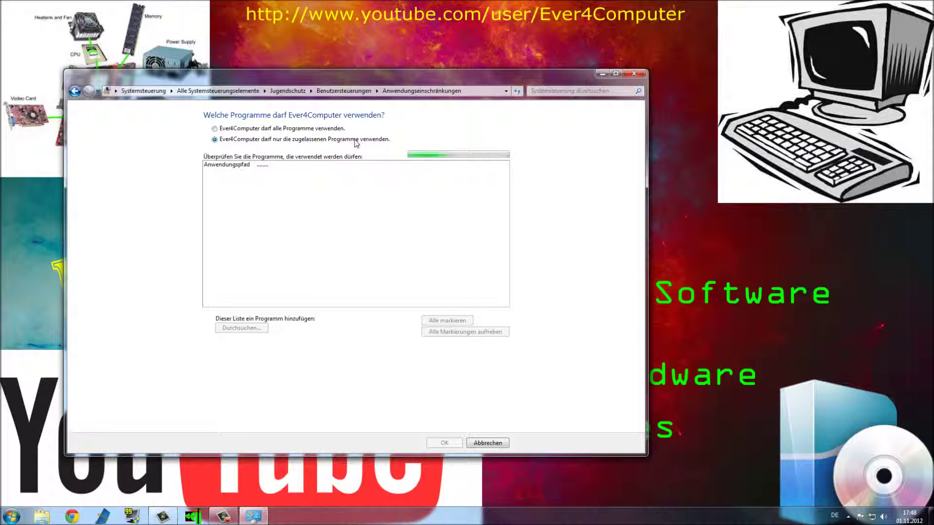
left_click(319, 130)
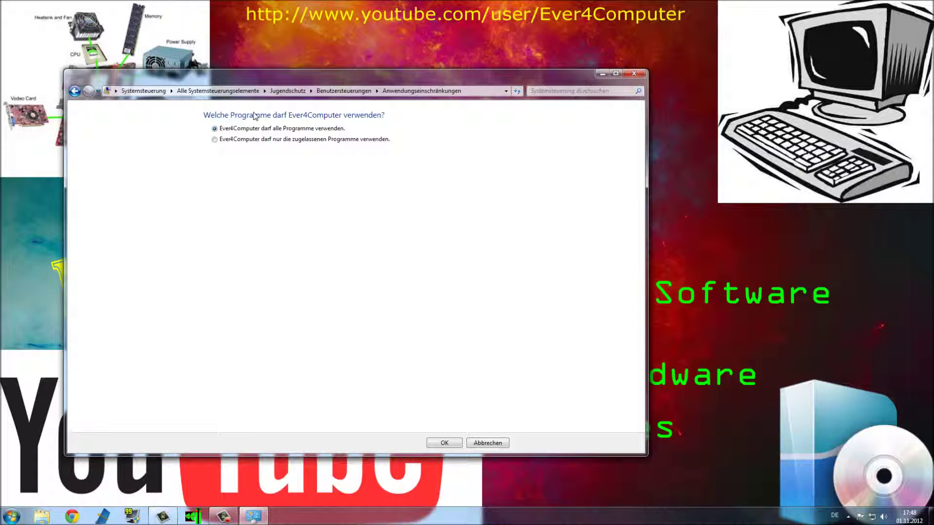
left_click(234, 140)
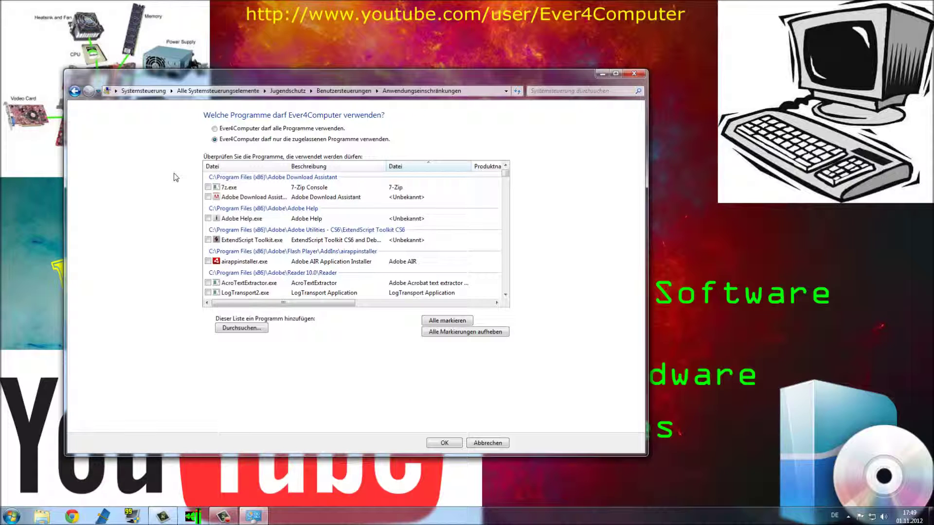
Look through the Adobe entries in the list of programs that can be permitted for Ever4Computer.
left_click(475, 188)
scroll(475, 188, "down", 6)
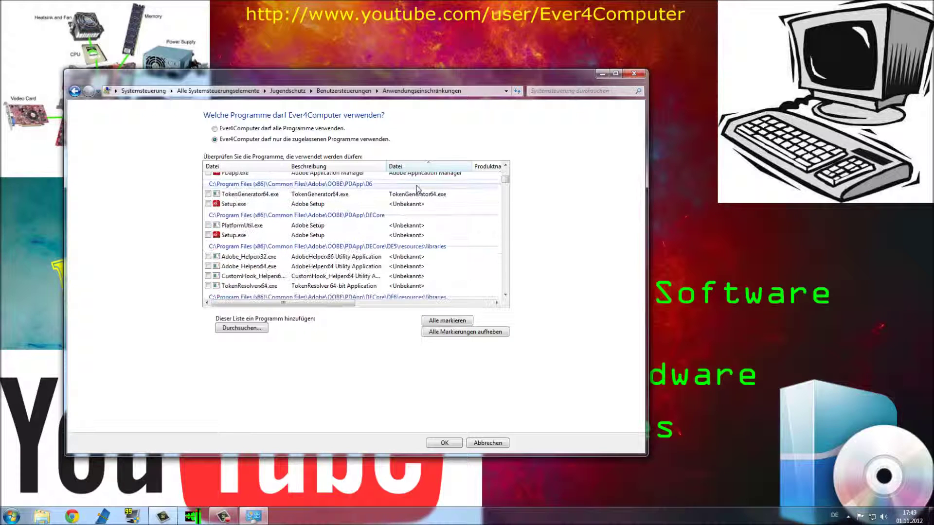
mouse_move(505, 179)
left_mouse_down()
mouse_move(506, 305)
mouse_move(507, 166)
left_mouse_up()
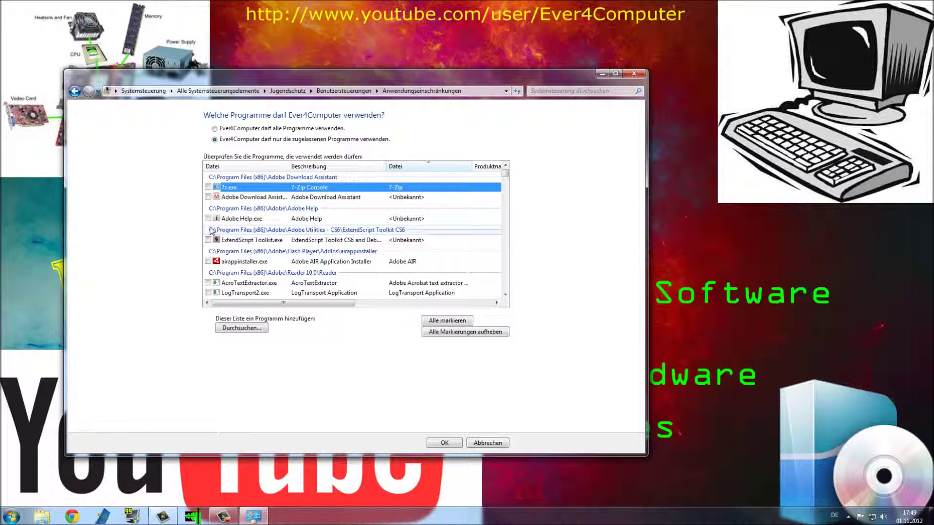
scroll(280, 271, "down", 3)
scroll(278, 243, "down", 2)
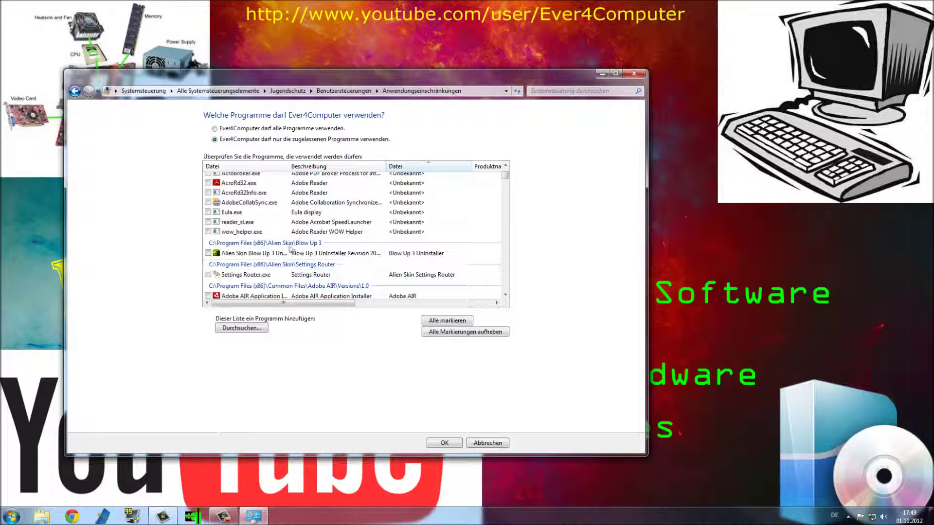
scroll(291, 260, "down", 3)
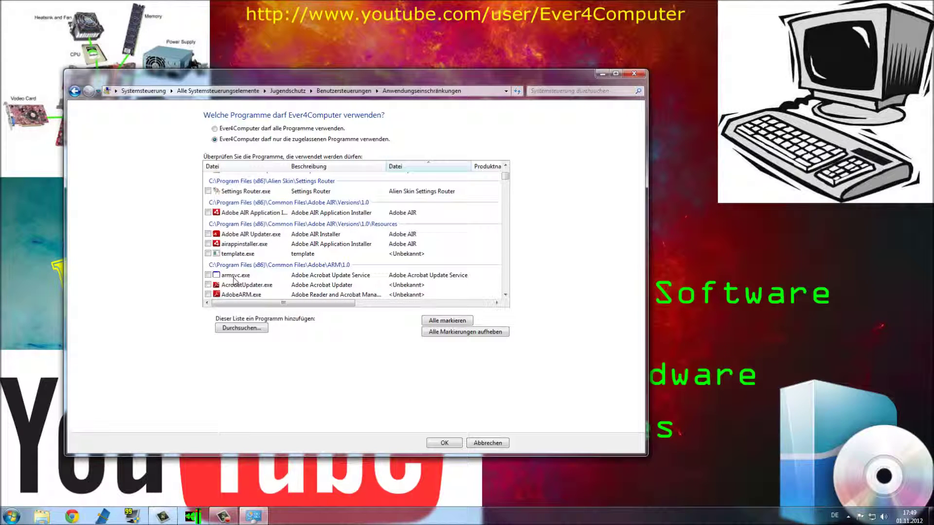
scroll(277, 275, "down", 4)
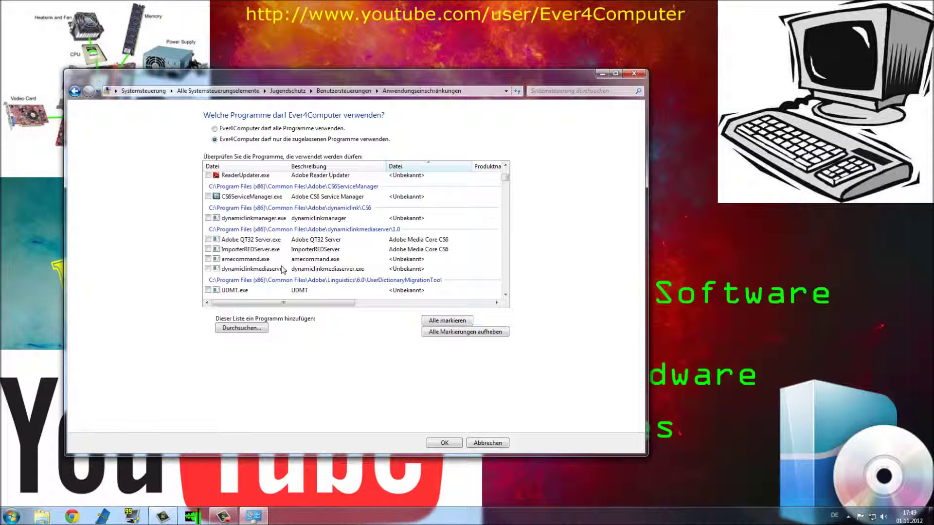
scroll(281, 269, "down", 6)
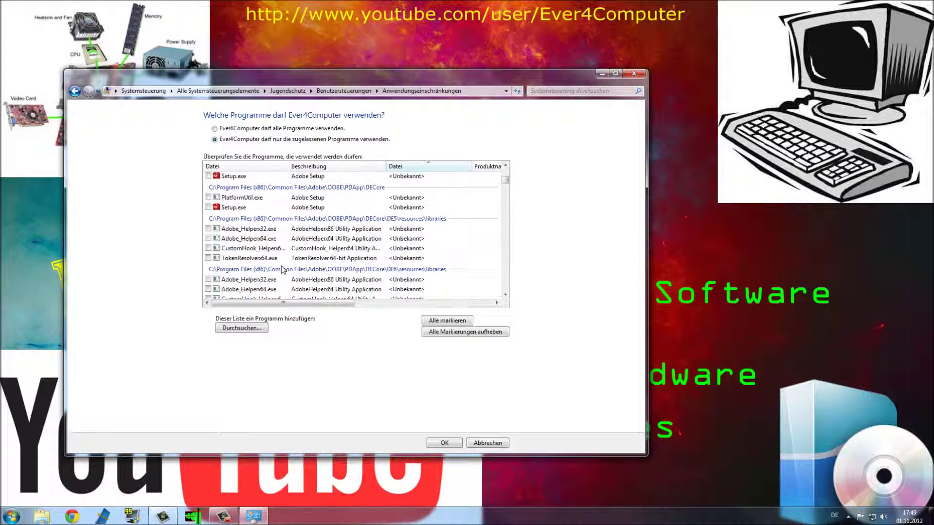
scroll(281, 269, "down", 10)
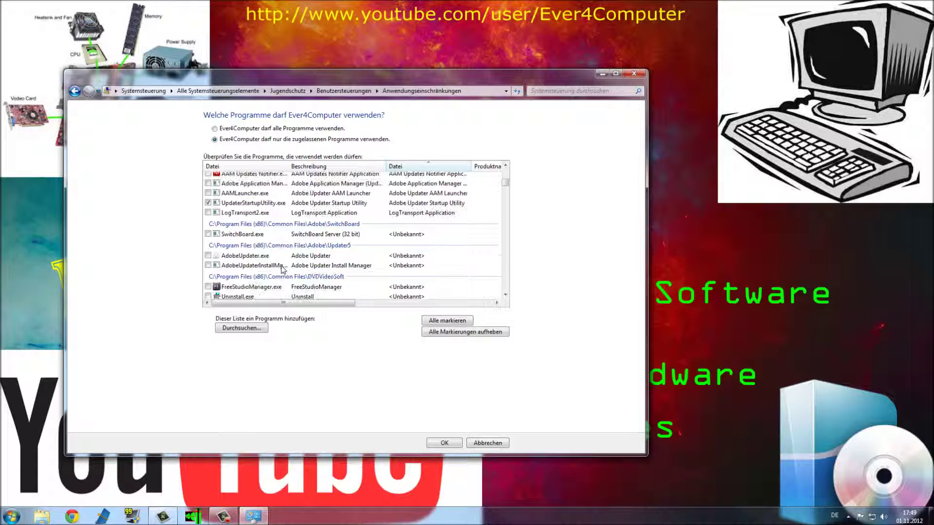
Try permitting chrome.exe (Google Chrome) in the program list for Ever4Computer.
scroll(283, 270, "down", 1)
scroll(283, 270, "down", 5)
scroll(281, 269, "down", 6)
scroll(281, 269, "down", 8)
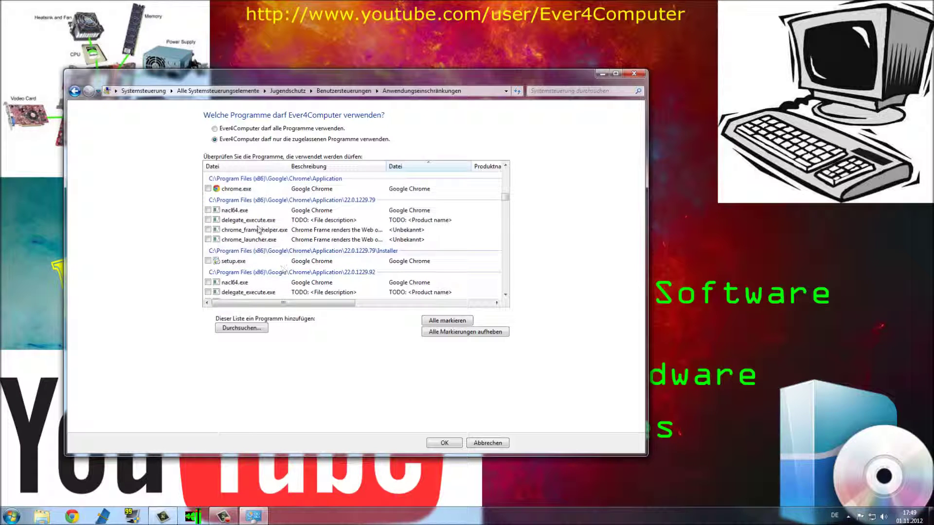
scroll(281, 269, "up", 3)
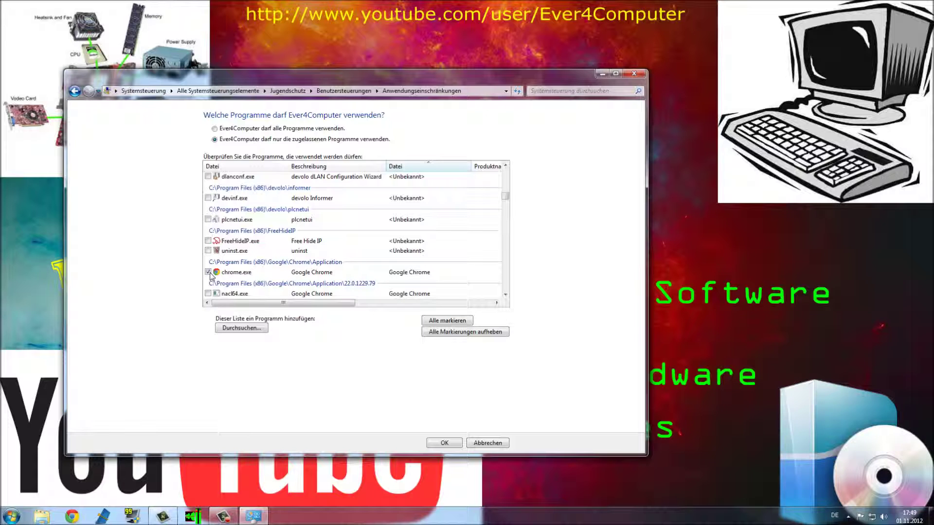
Examine the remaining permitted-program candidates for Ever4Computer, including the Google, HP, InstallShield and Microsoft Office executables.
scroll(244, 272, "down", 5)
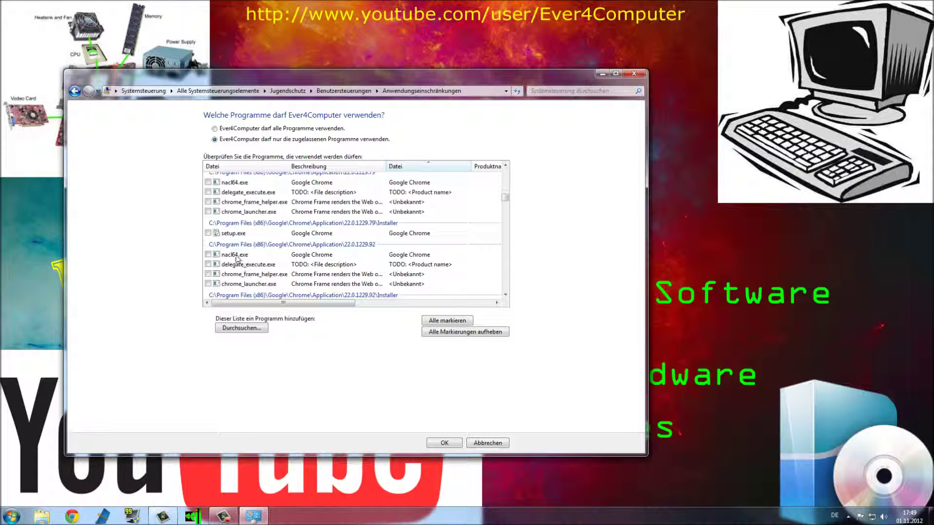
scroll(237, 259, "down", 4)
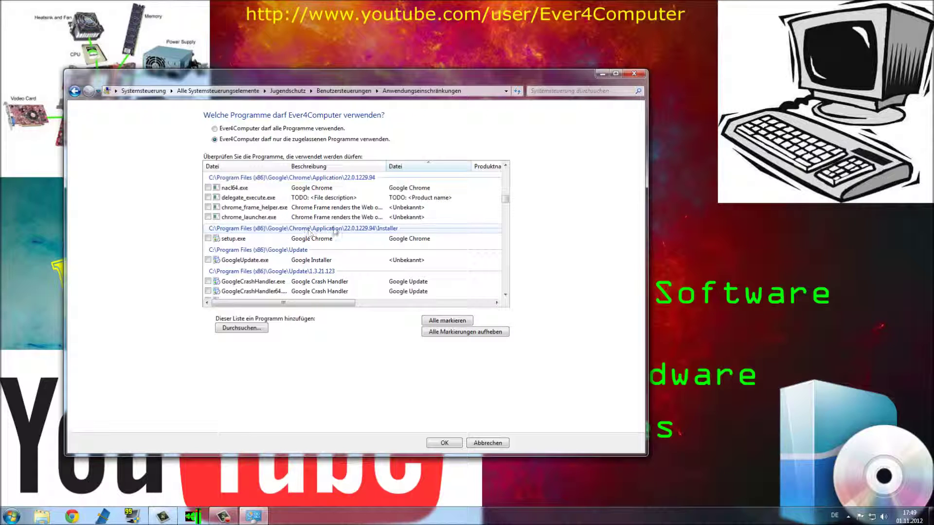
scroll(291, 229, "down", 1)
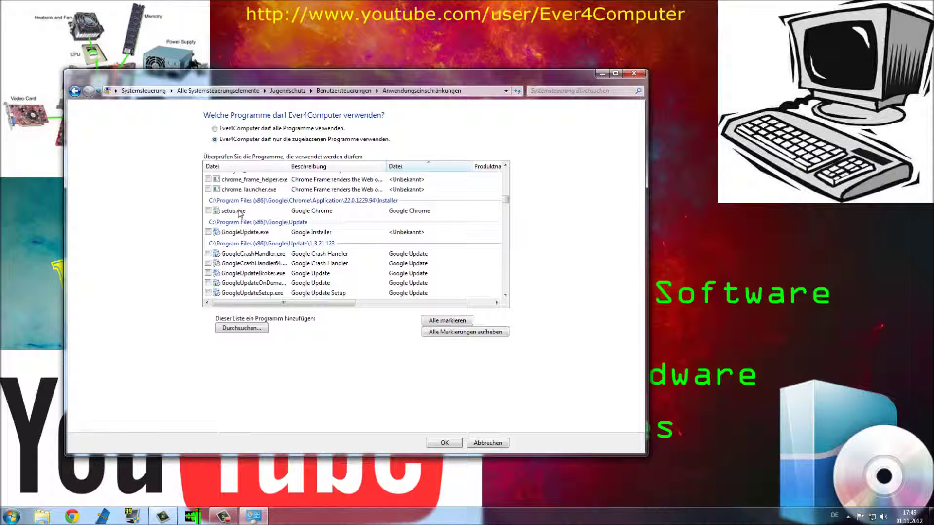
scroll(255, 221, "up", 1)
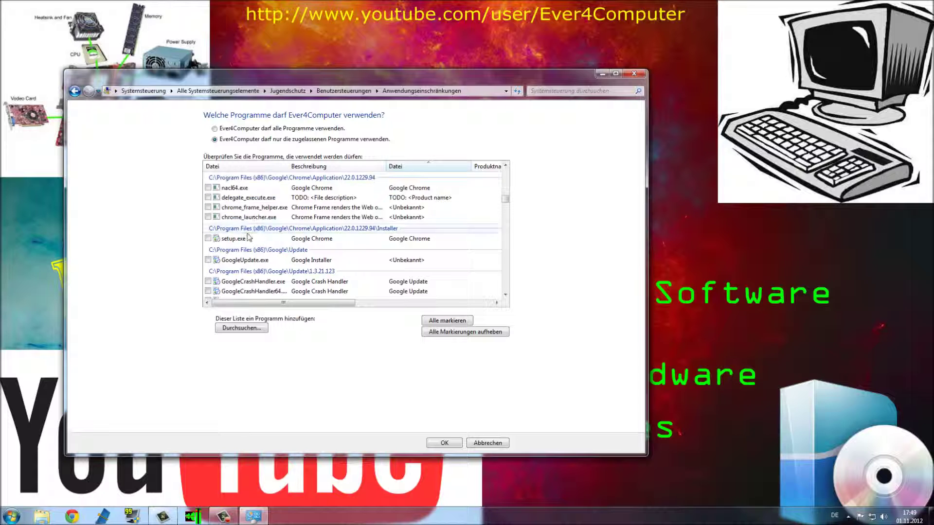
scroll(246, 258, "down", 1)
scroll(243, 278, "down", 1)
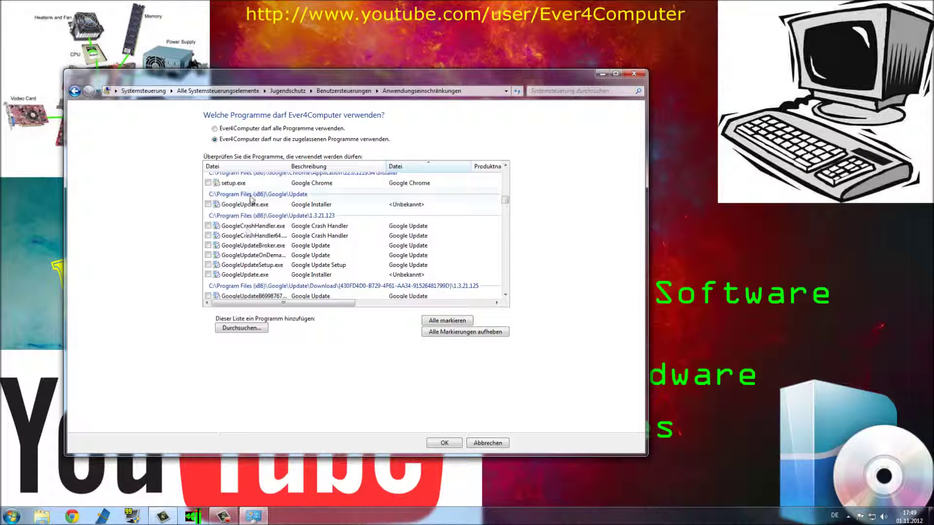
scroll(252, 215, "up", 1)
scroll(246, 216, "down", 5)
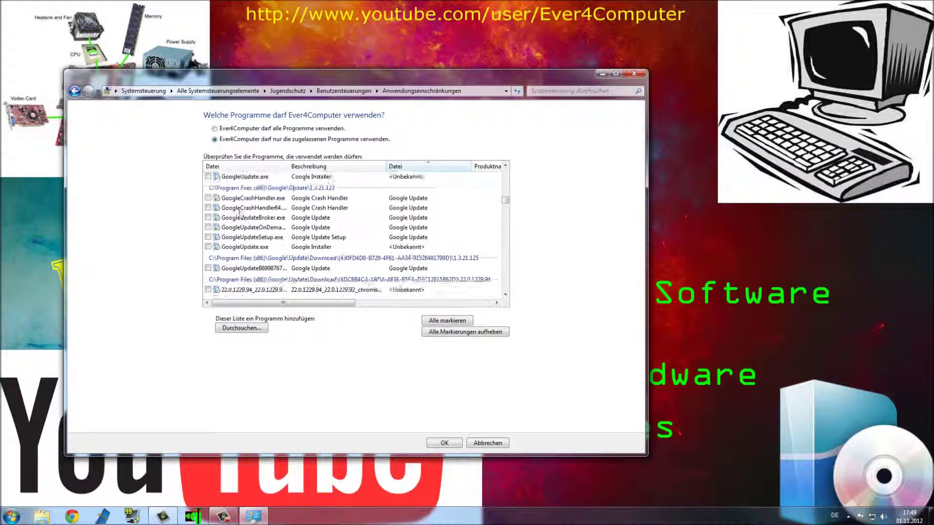
scroll(247, 224, "down", 5)
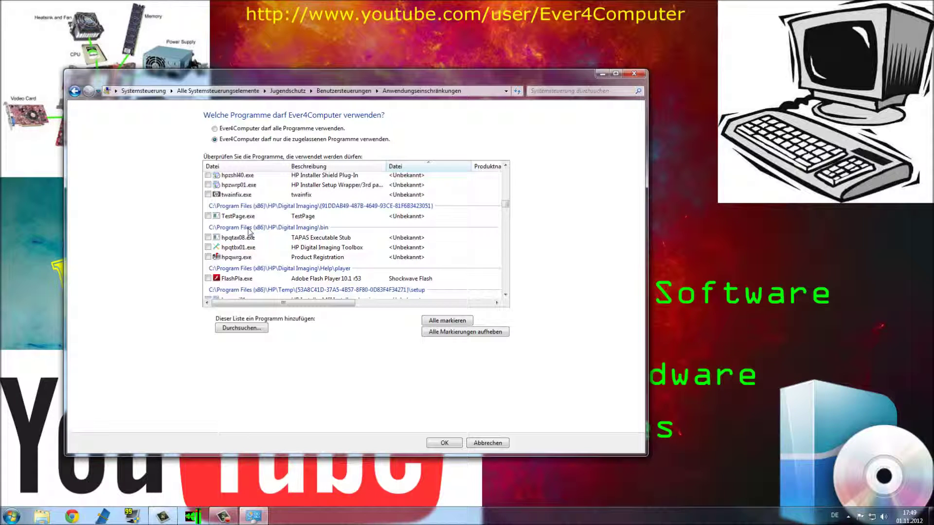
scroll(249, 232, "down", 2)
scroll(241, 230, "up", 3)
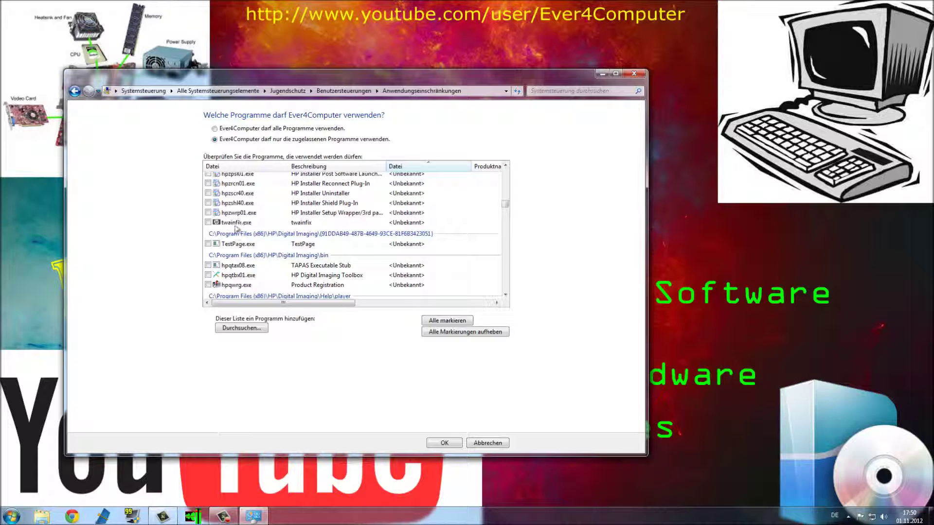
scroll(263, 221, "up", 2)
scroll(263, 221, "down", 4)
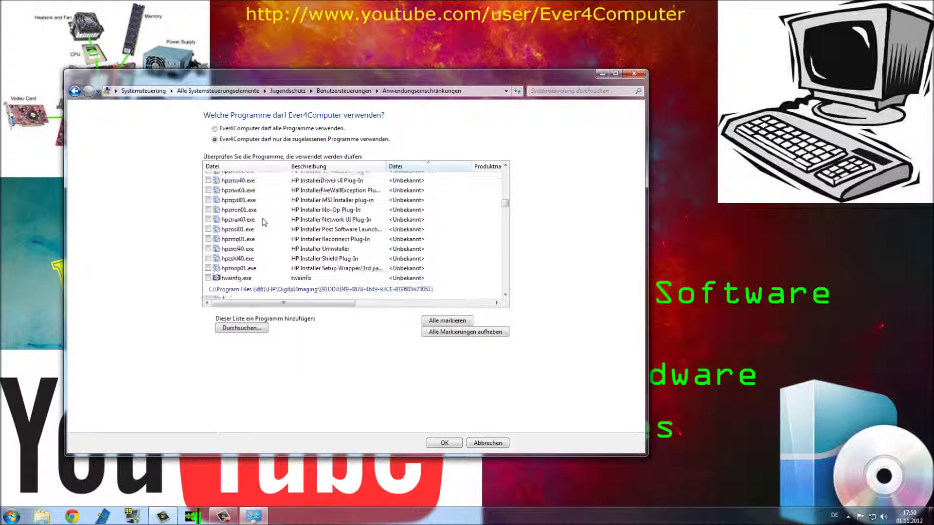
scroll(264, 221, "down", 3)
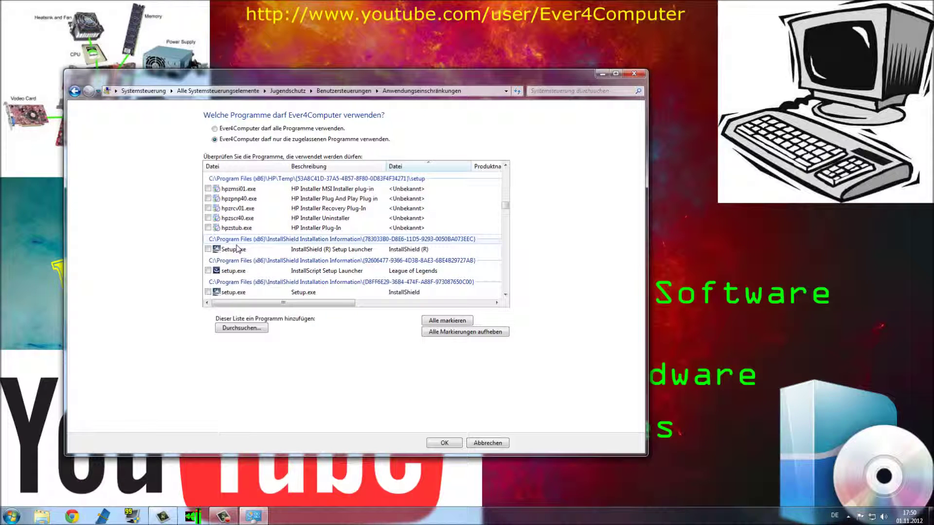
scroll(267, 241, "down", 8)
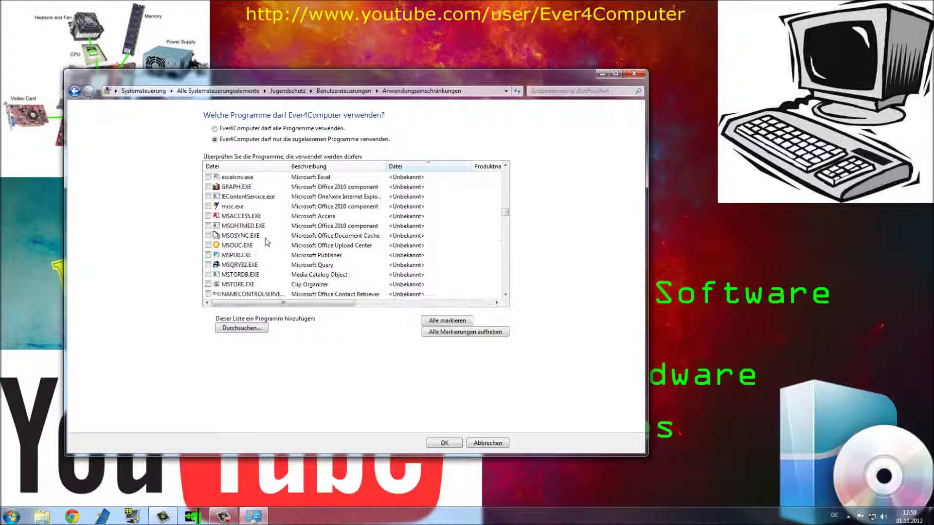
scroll(267, 242, "up", 3)
scroll(218, 245, "down", 2)
scroll(233, 248, "down", 5)
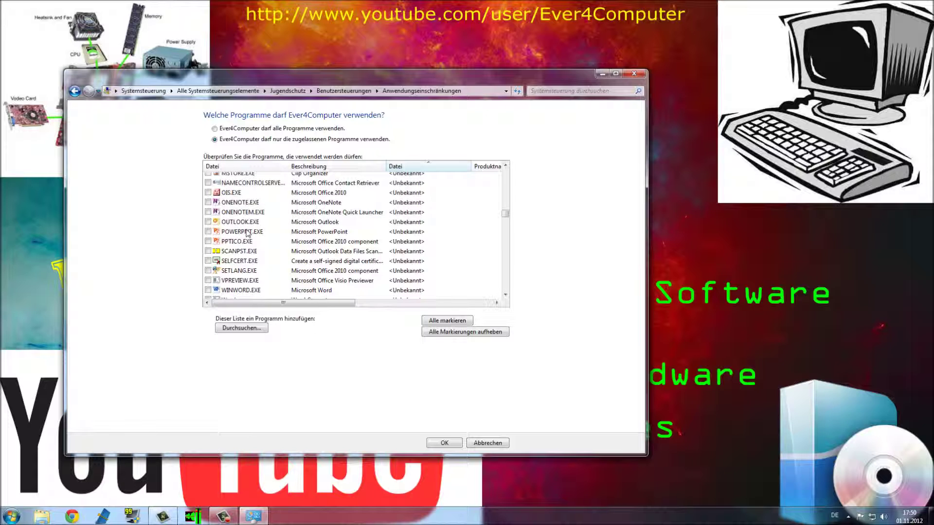
scroll(310, 217, "down", 10)
scroll(310, 217, "down", 6)
Discard the program restrictions for Ever4Computer and accept the Benutzersteuerungen with Jugendschutz set to "Ein – Einstellungen erzwingen".
left_click(506, 444)
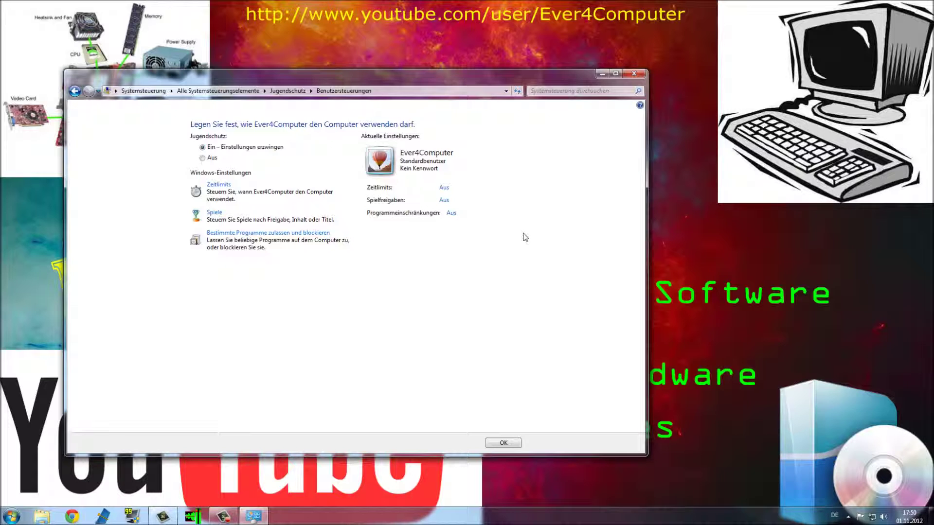
left_click(487, 444)
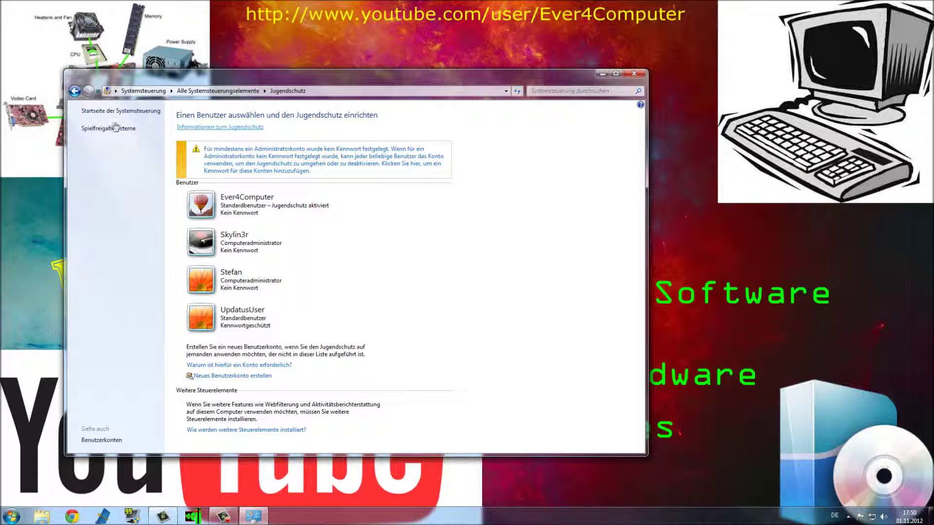
Return to the Systemsteuerung home page, switch its display to "Große Symbole" and open Benutzerkonten.
left_click(129, 110)
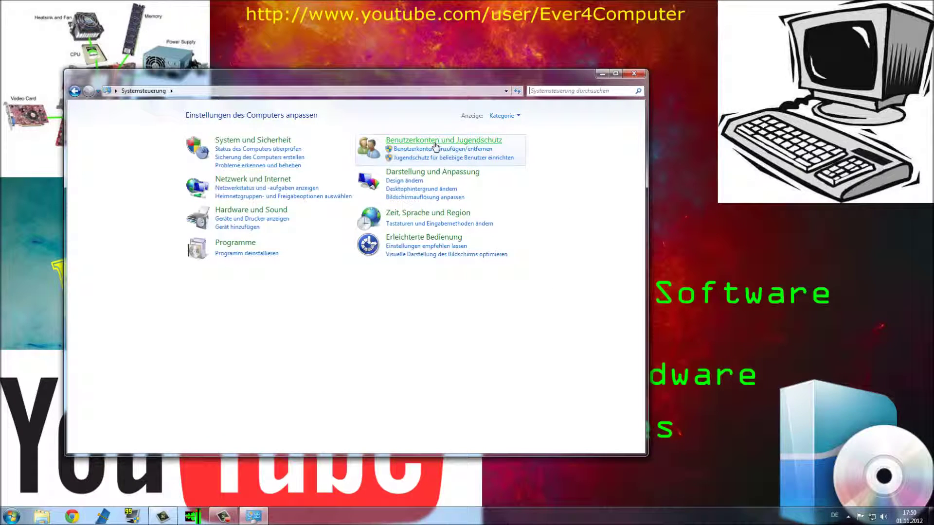
left_click(502, 115)
left_click(506, 144)
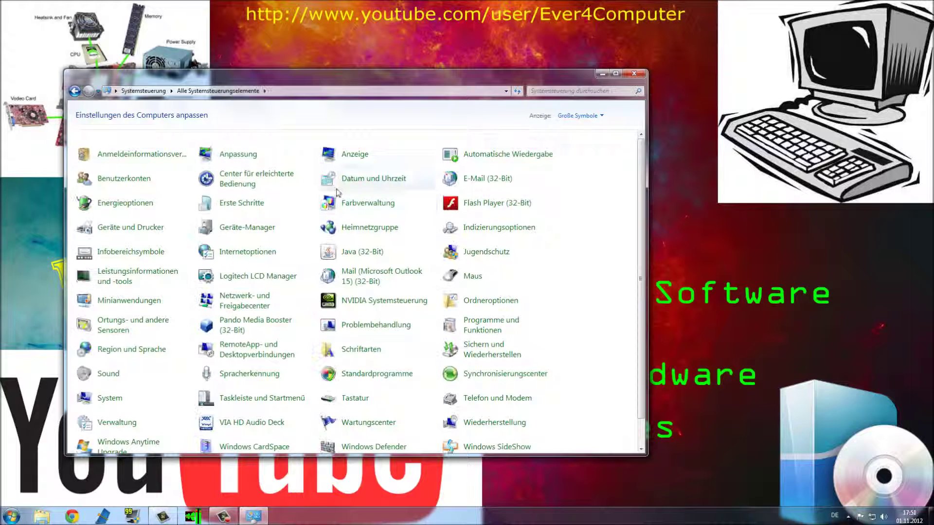
left_click(112, 183)
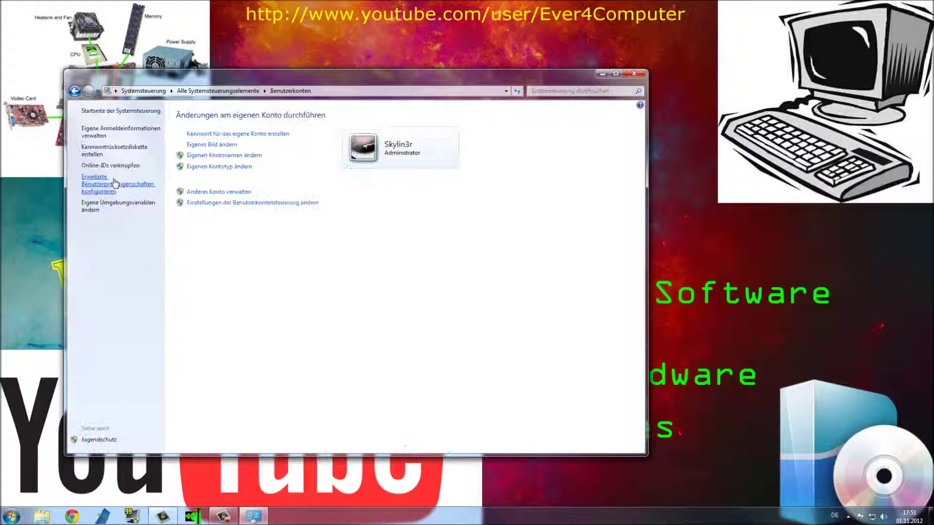